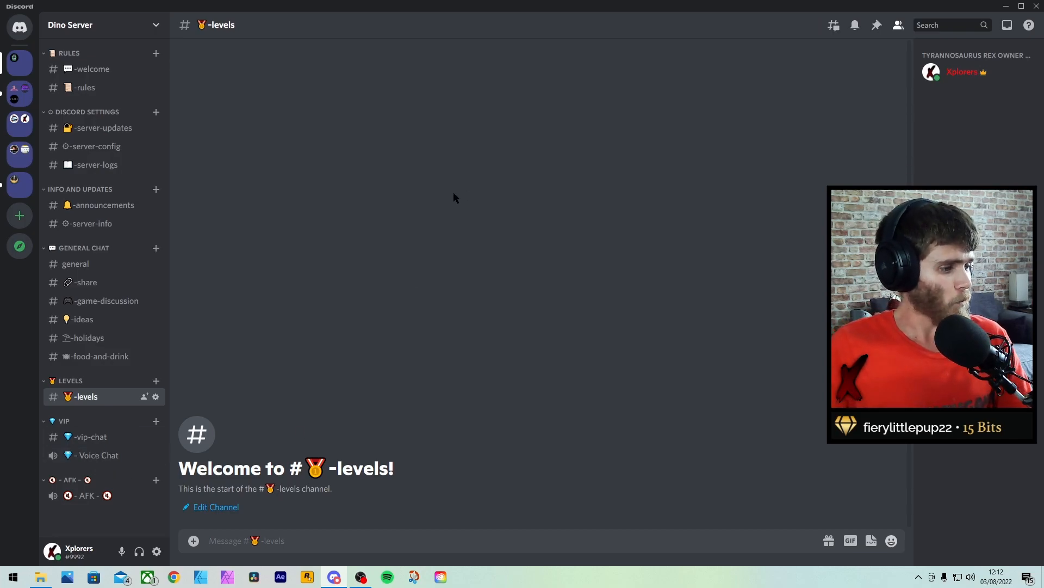
Step: Start creating a new server from scratch, intended for me and my friends
left_click(21, 216)
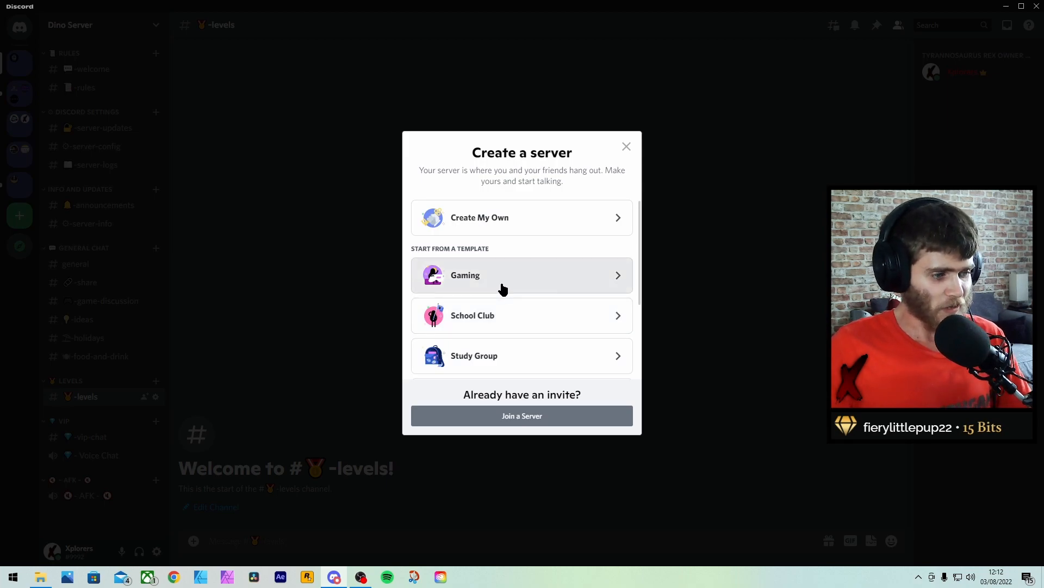
left_click(507, 229)
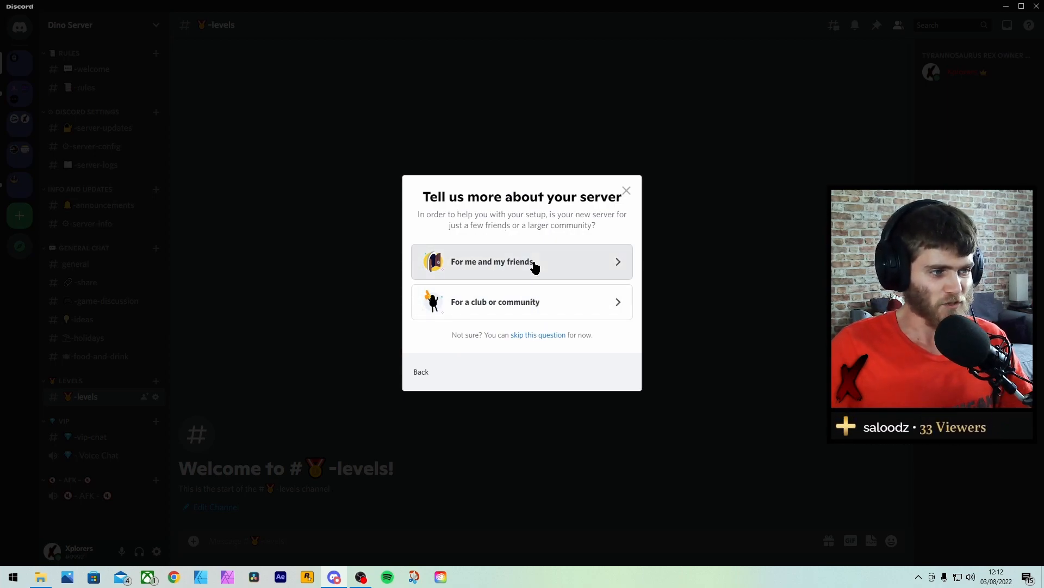
left_click(535, 267)
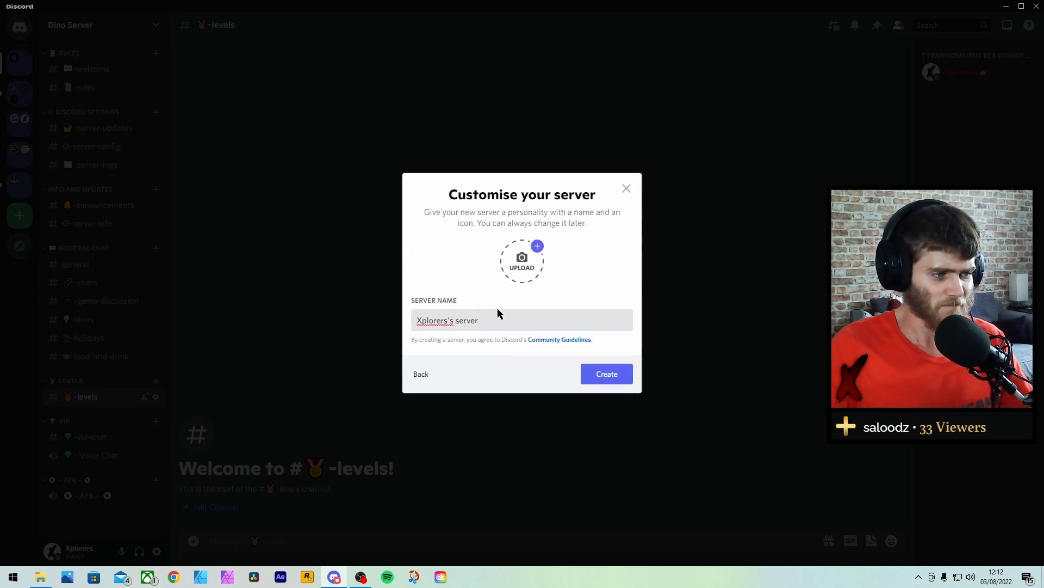
Step: Replace the suggested server name with Test Server
left_click_drag(503, 320, 420, 343)
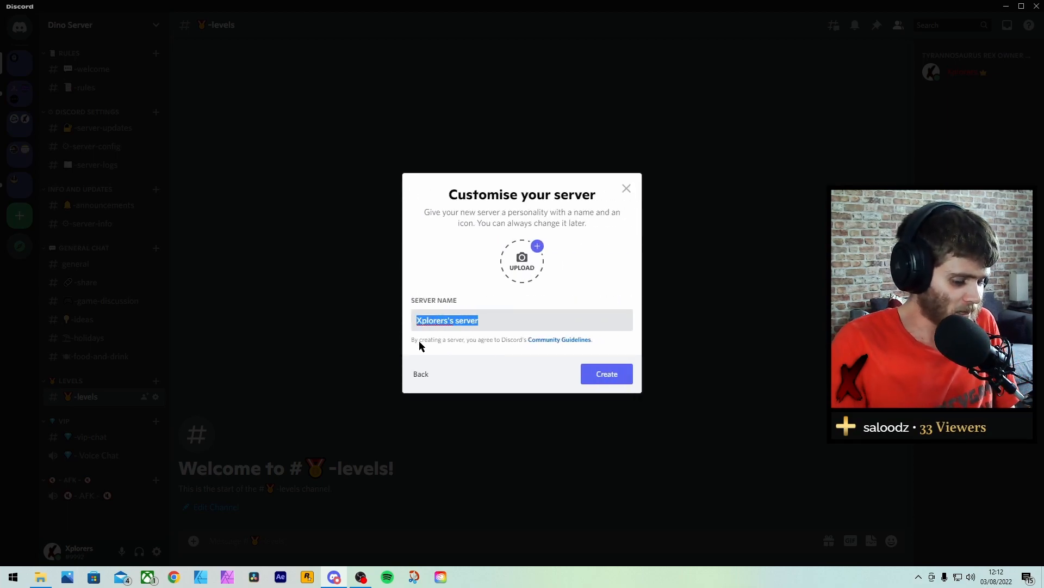
type("Test Serever")
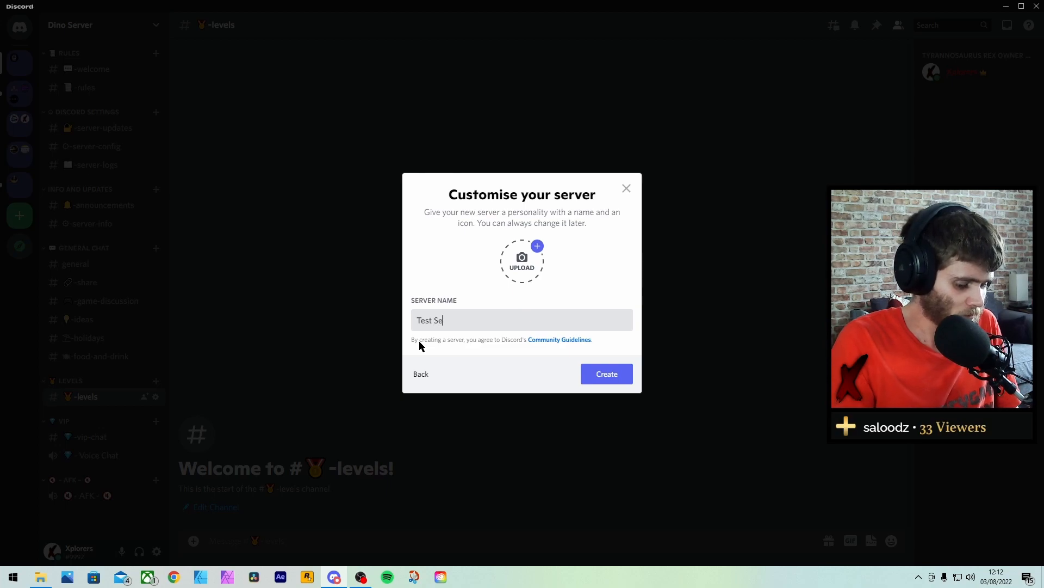
key("BackSpace")
key("BackSpace")
key("BackSpace")
key("BackSpace")
key("BackSpace")
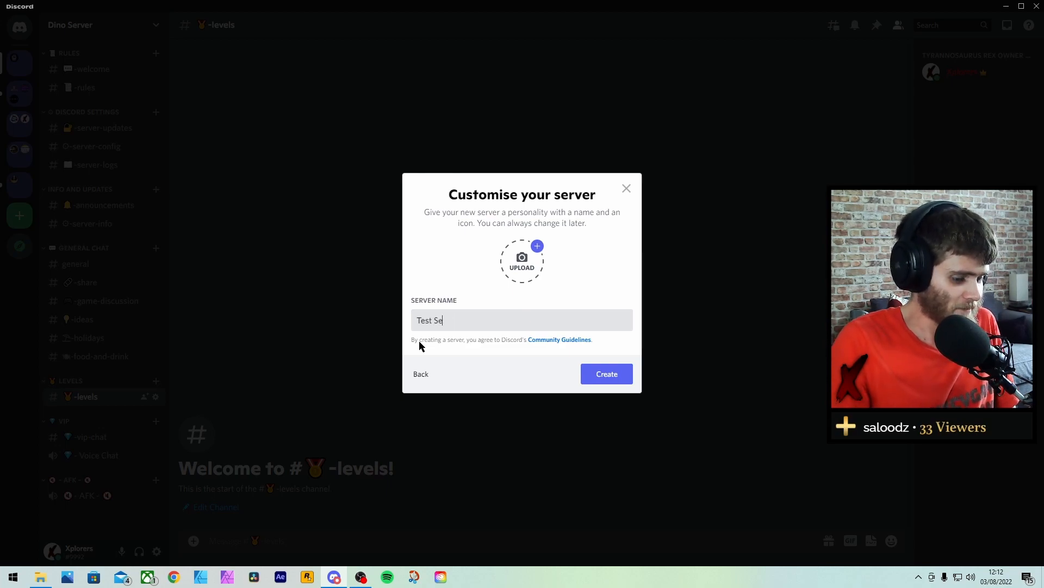
type("er")
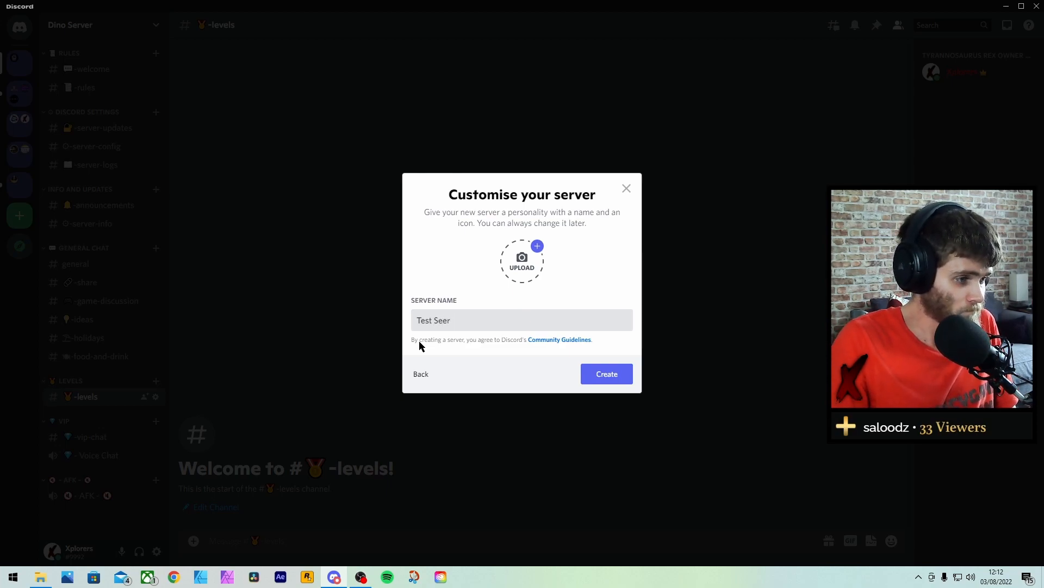
key("BackSpace")
key("BackSpace")
type("rver")
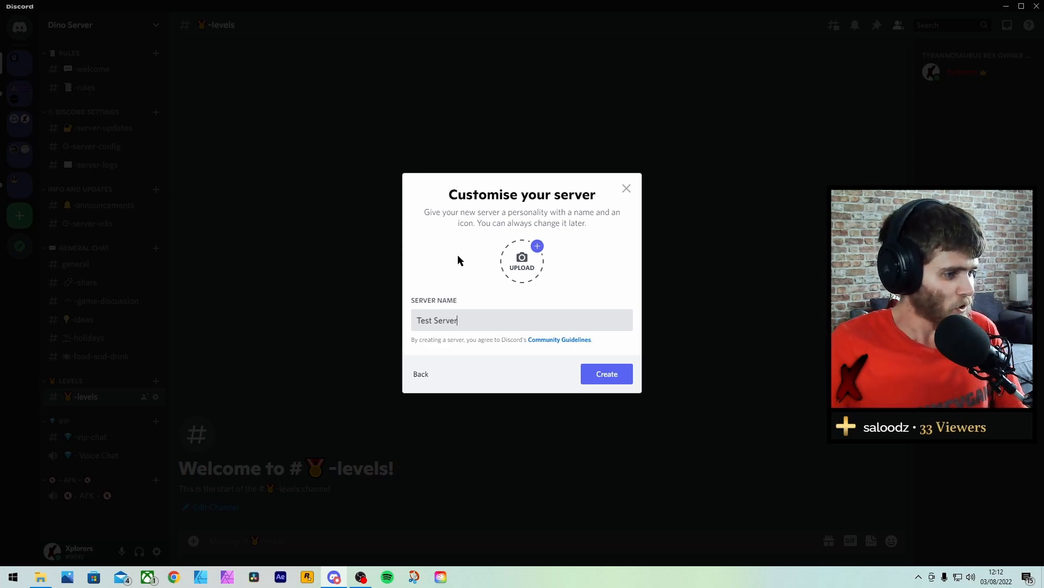
Step: Name the new server Tutorial Server and create it
left_click_drag(468, 320, 418, 320)
type("Tutorial Server")
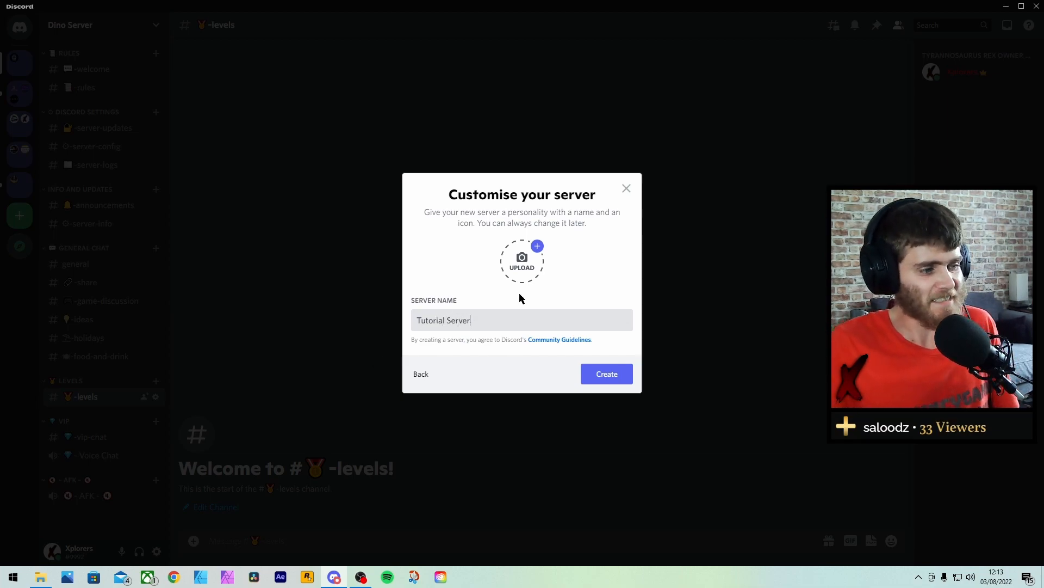
left_click(616, 374)
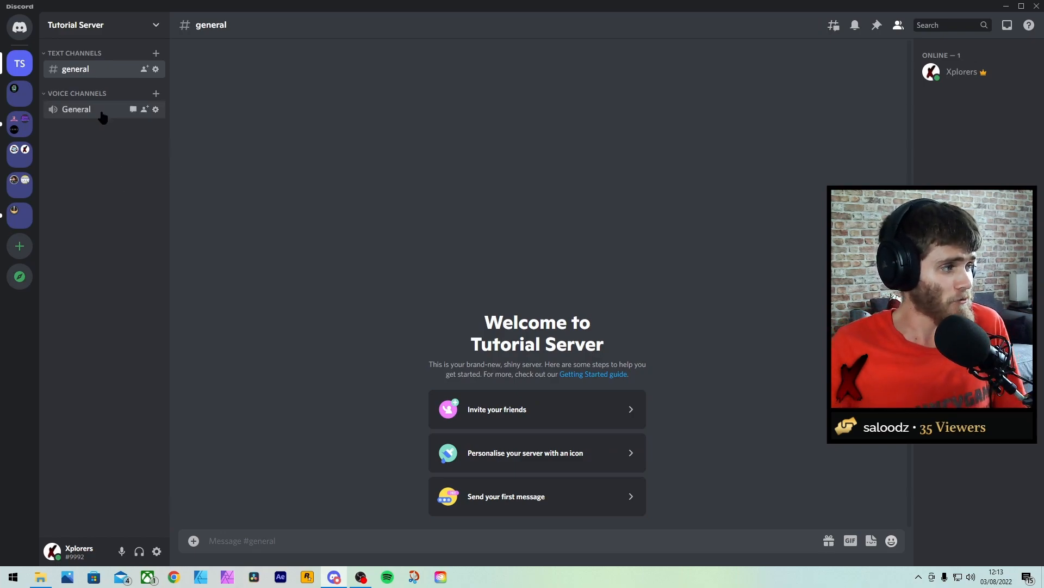
Step: Create a public category named Welcome and move it above the Text Channels category
right_click(77, 143)
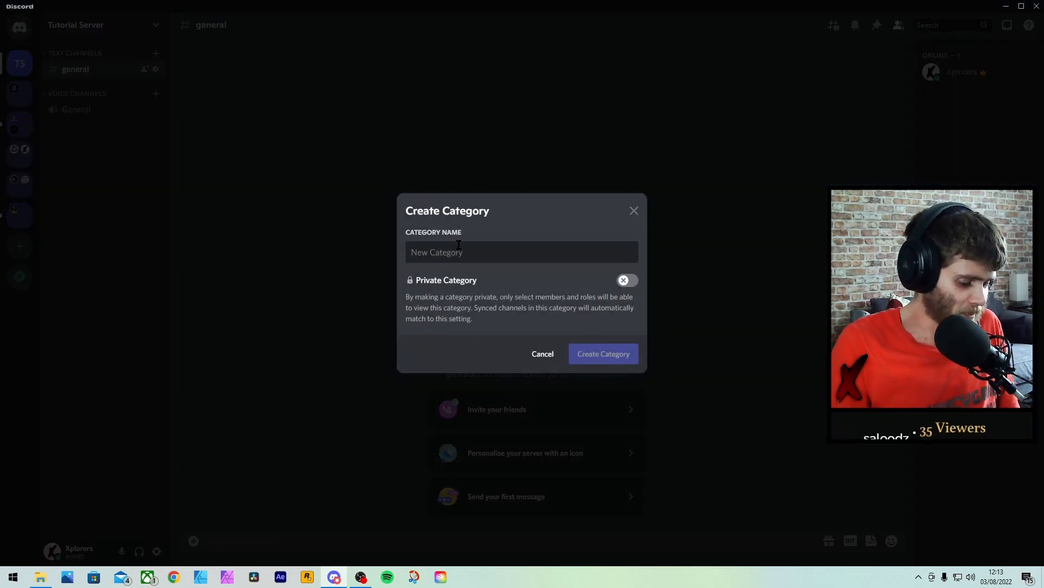
type("Welcome")
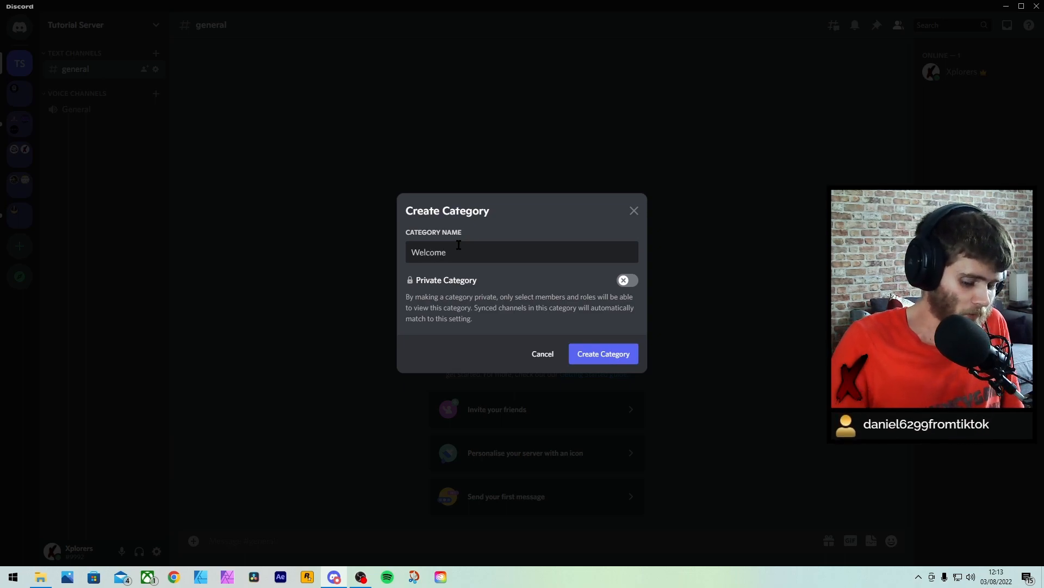
type("/rules")
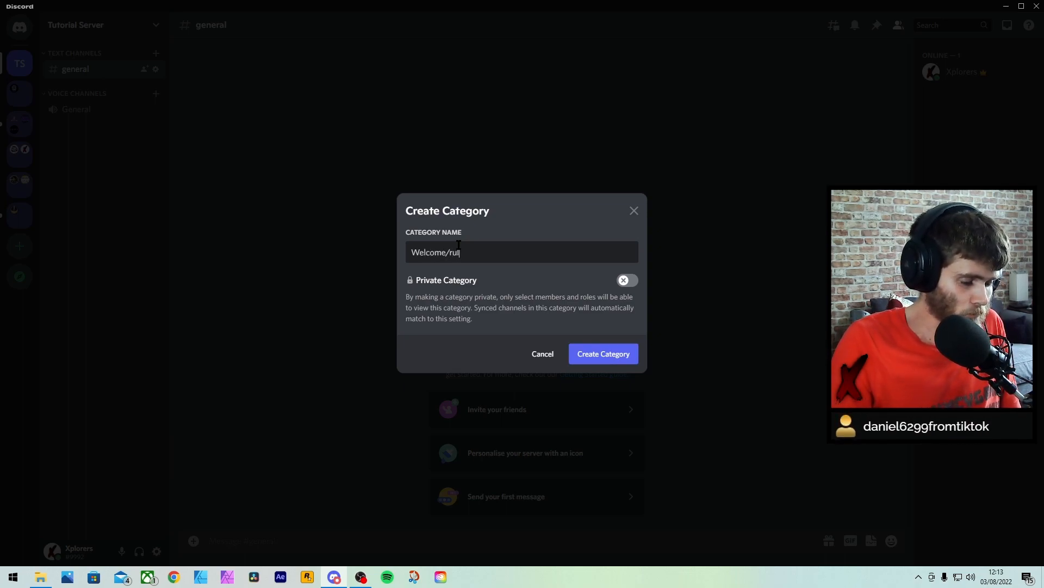
key("BackSpace")
key("BackSpace")
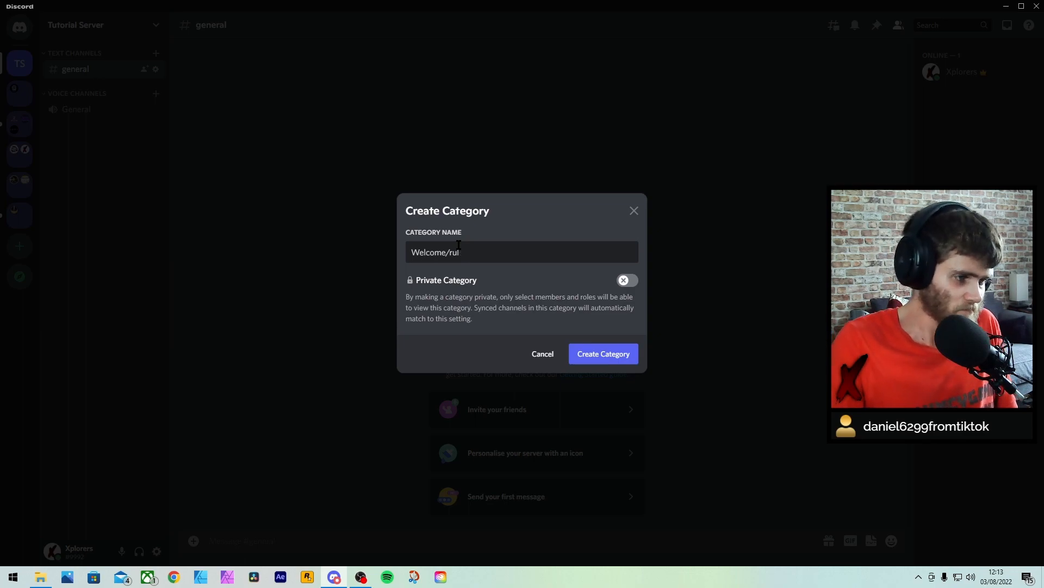
type("es")
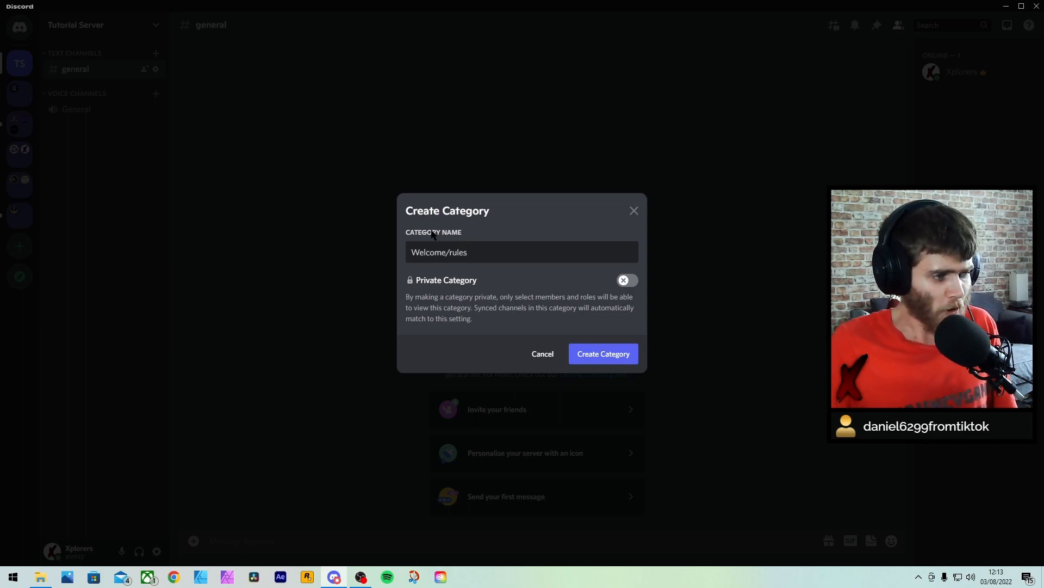
key("BackSpace")
key("BackSpace")
key("BackSpace")
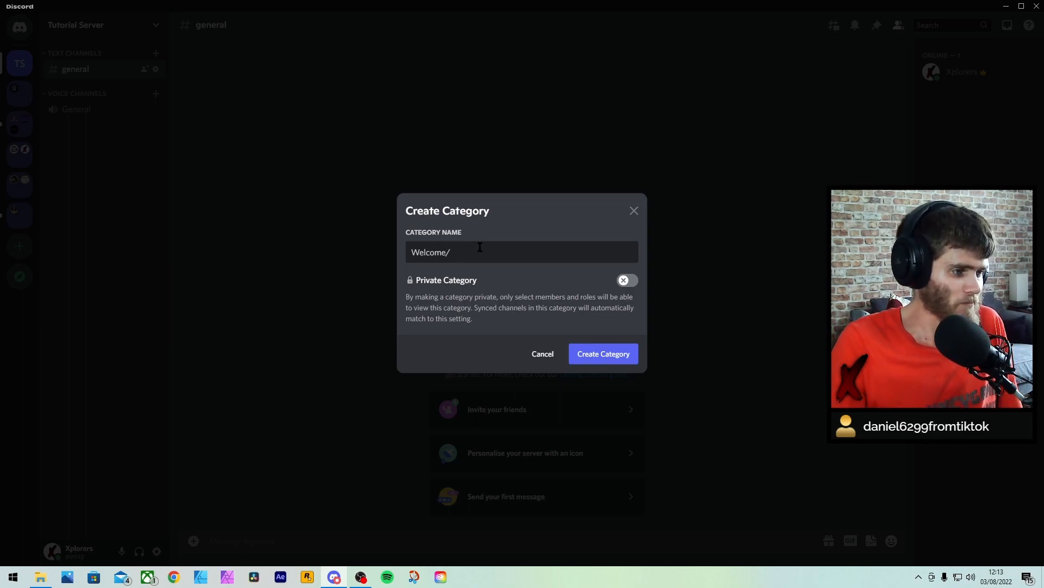
key("BackSpace")
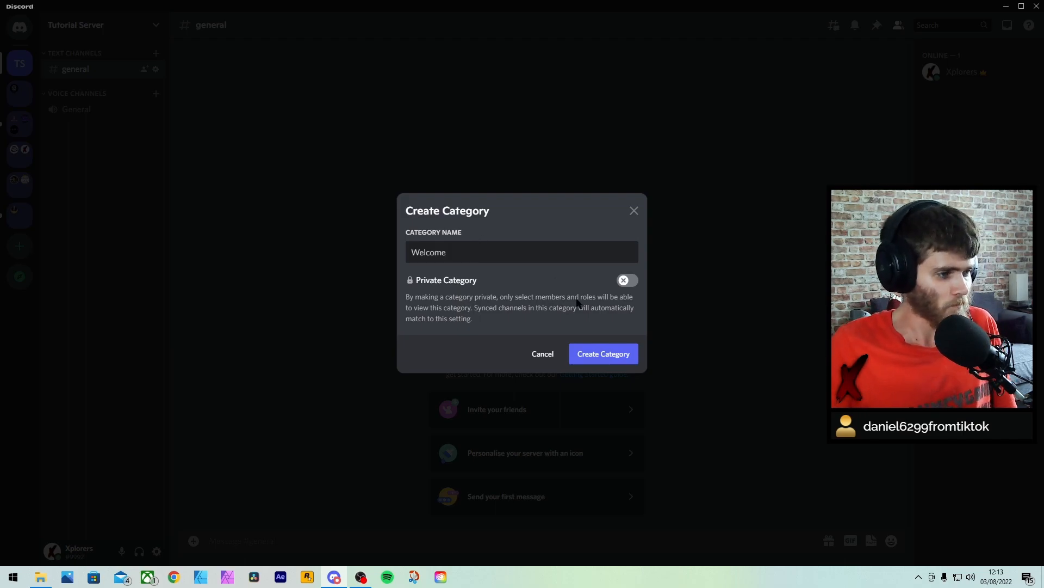
left_click(611, 354)
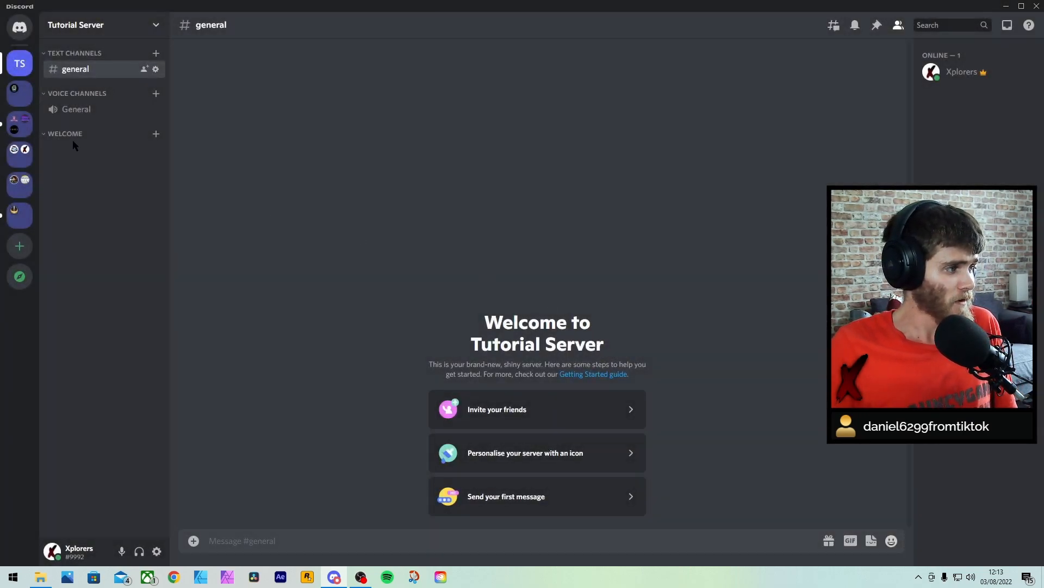
left_click_drag(72, 135, 75, 58)
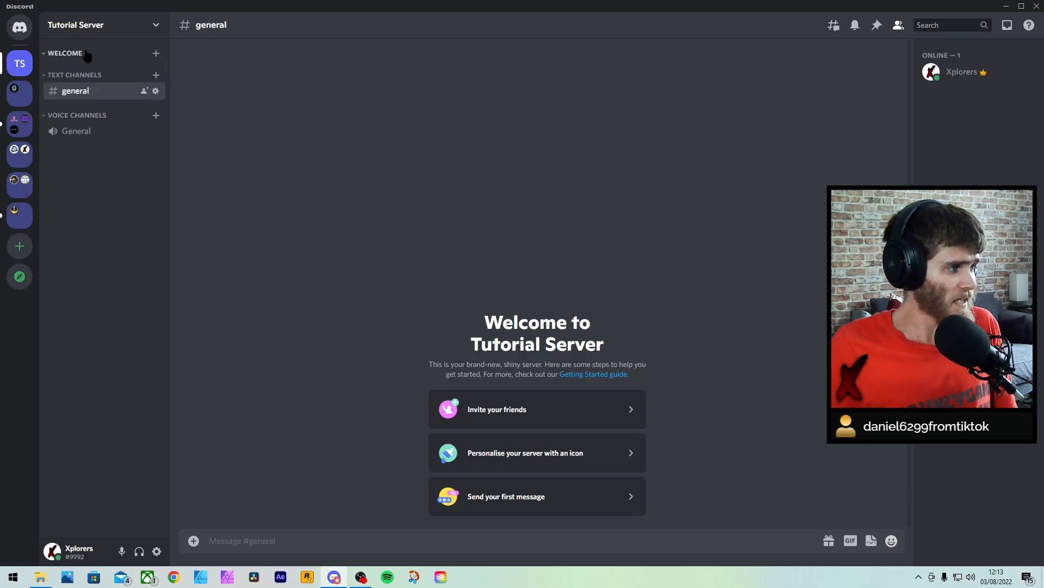
left_click(50, 54)
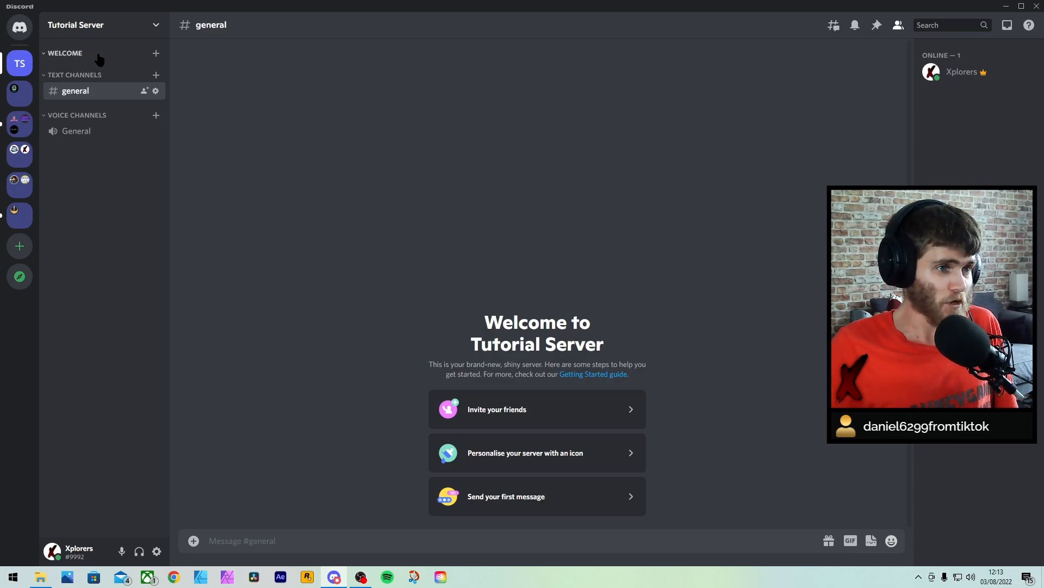
Step: Create a public text channel named welcome in the Welcome category
left_click(156, 54)
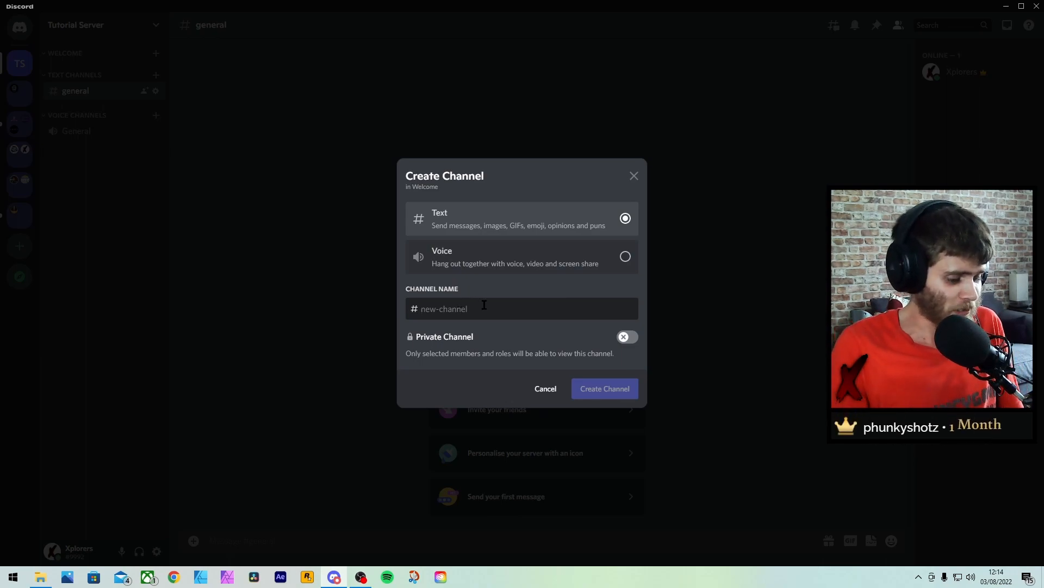
type("we")
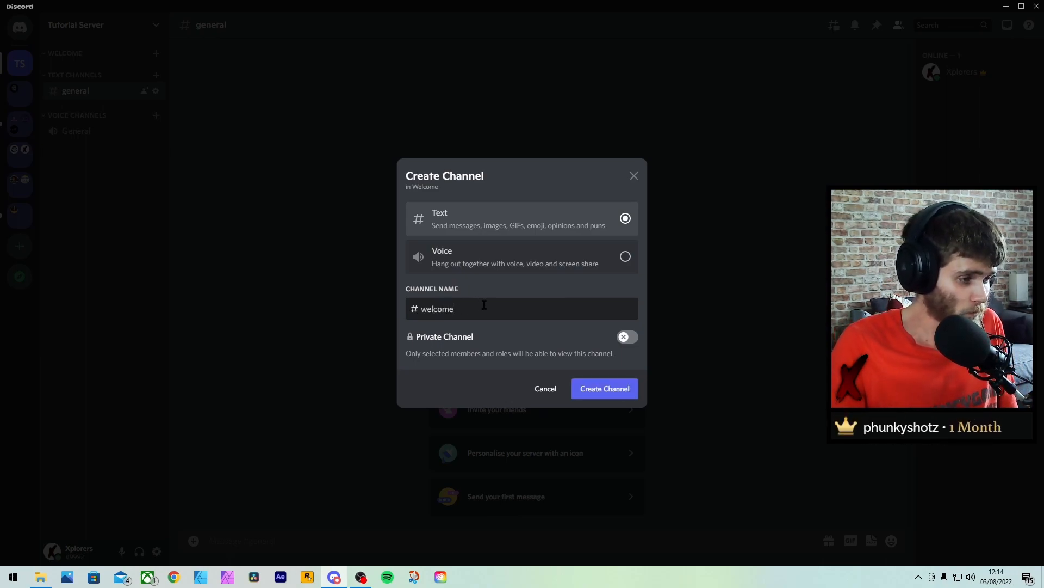
type("lcome")
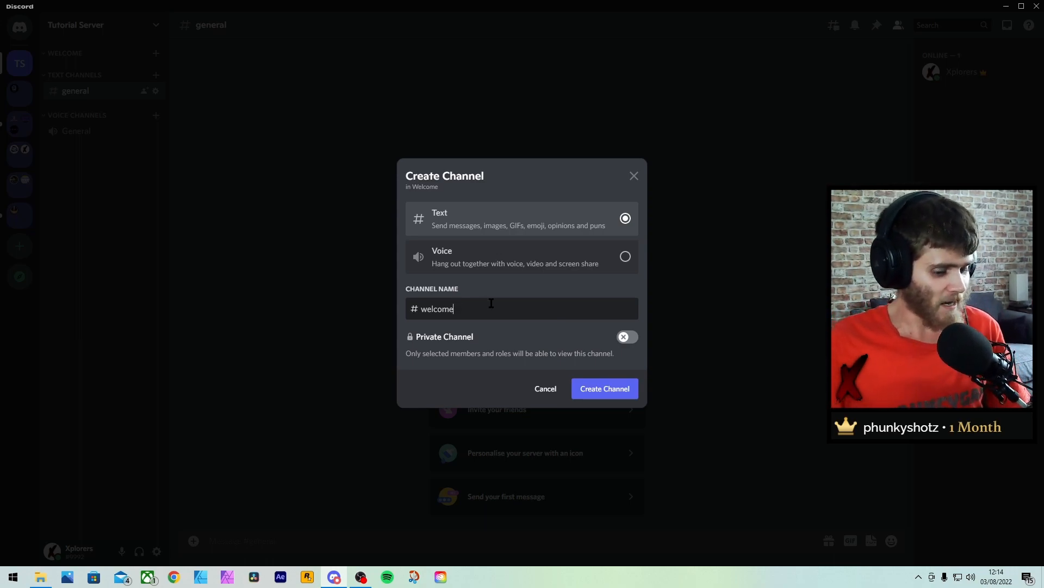
left_click(626, 389)
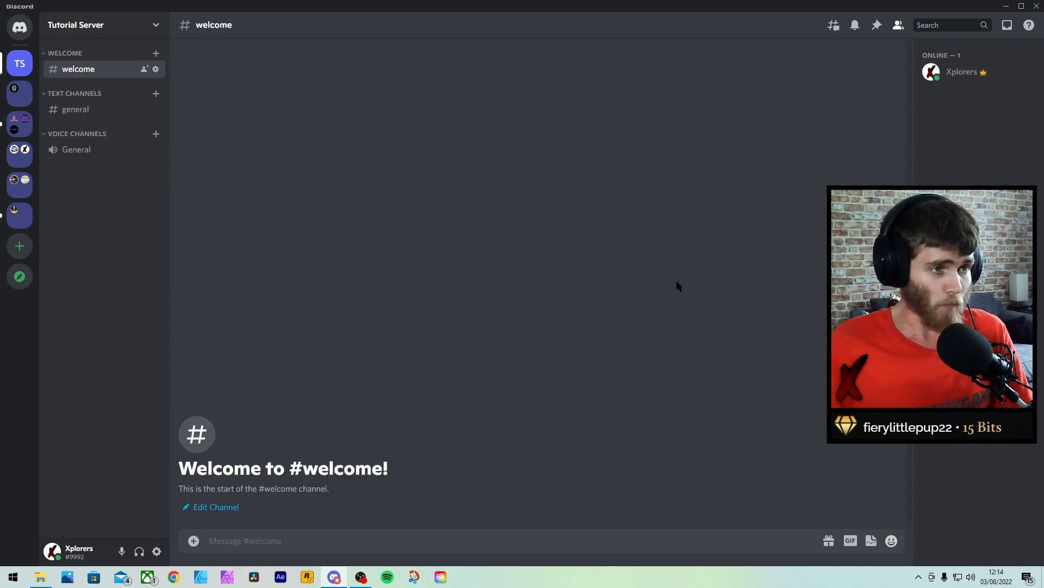
Step: Add a public text channel named rules to the Welcome category
left_click(156, 54)
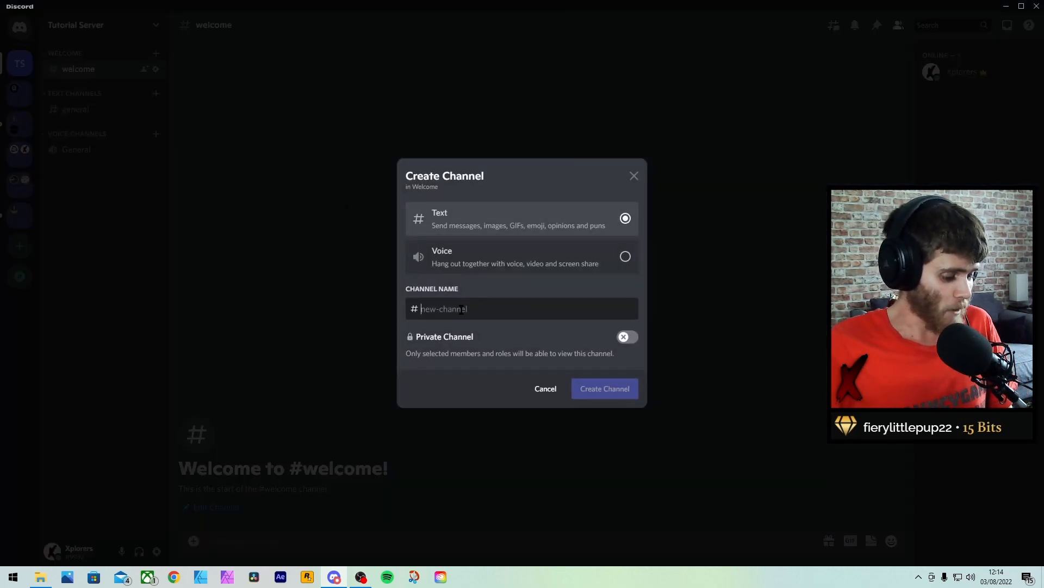
type("rule")
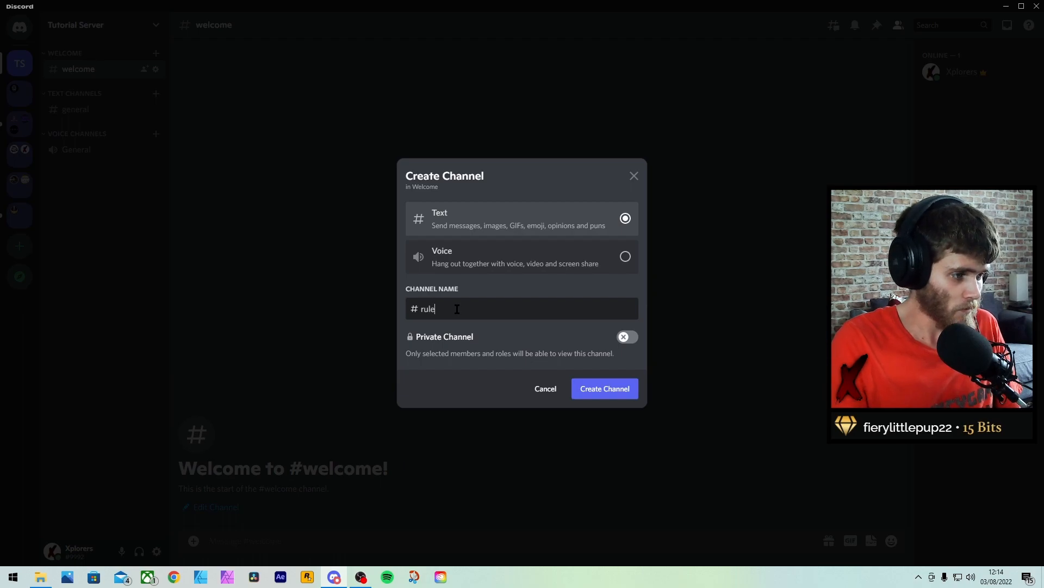
type("s")
left_click(596, 388)
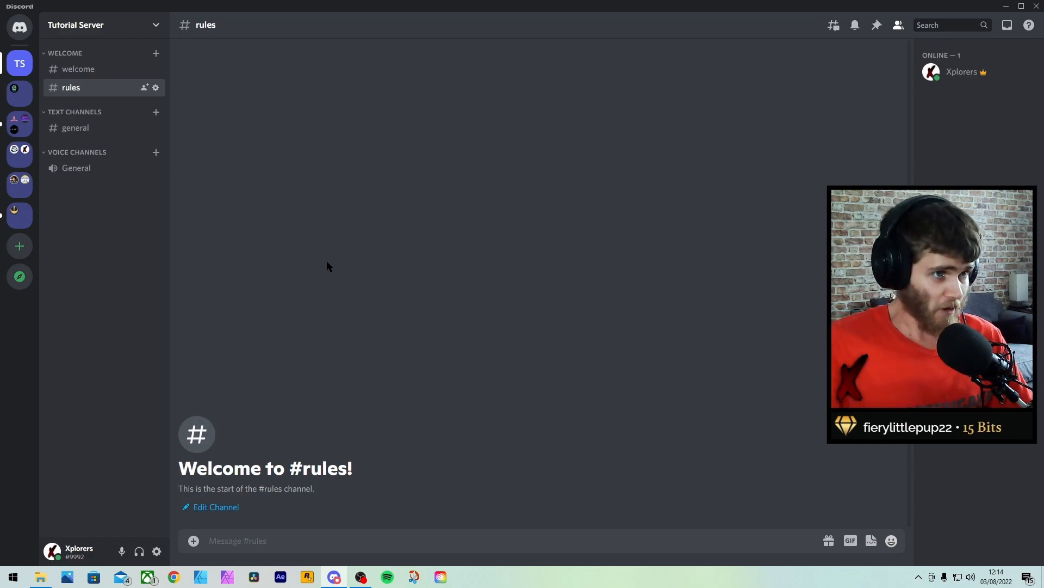
right_click(67, 55)
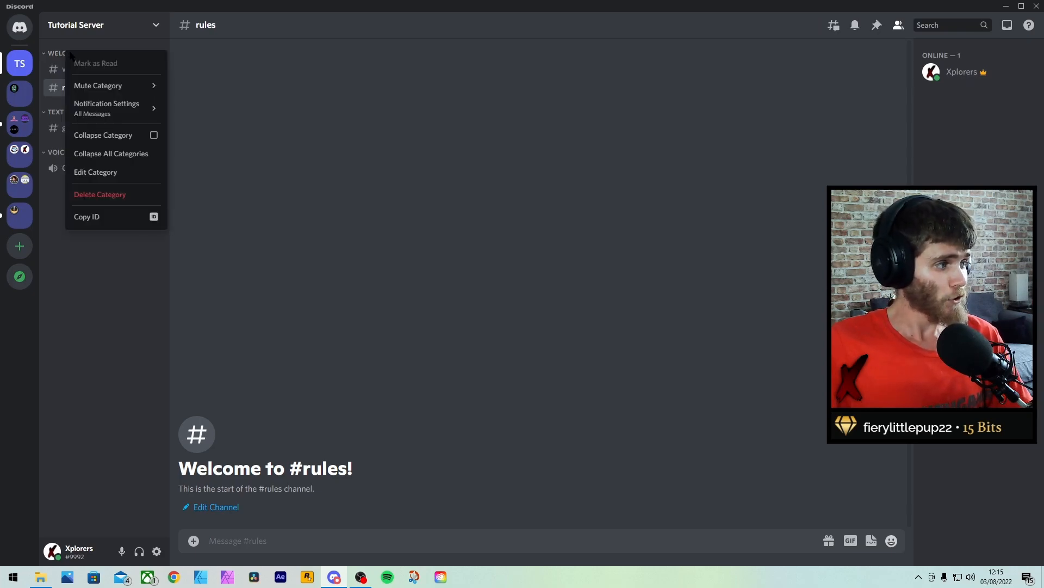
left_click(121, 172)
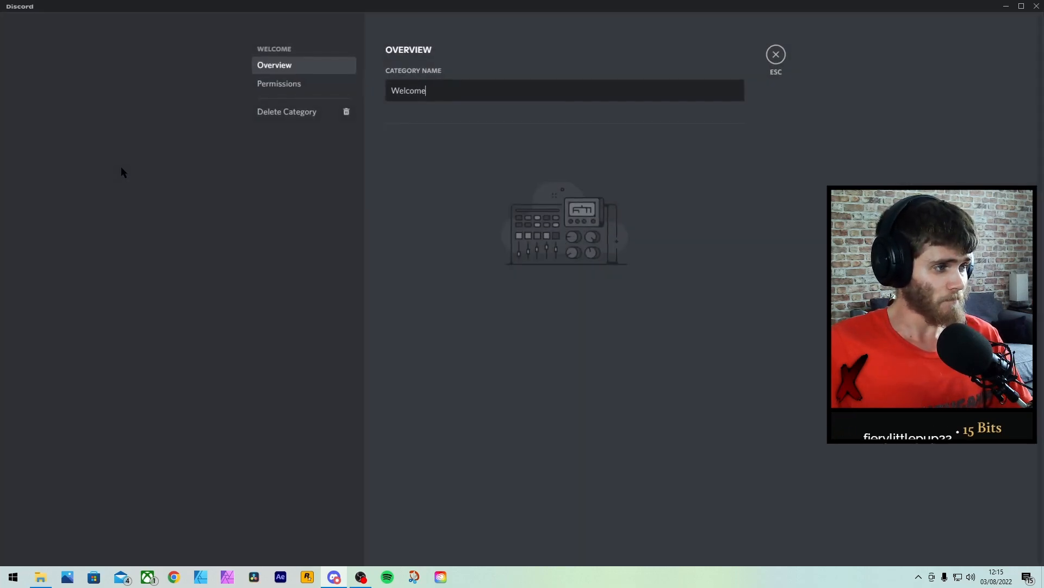
left_click(287, 85)
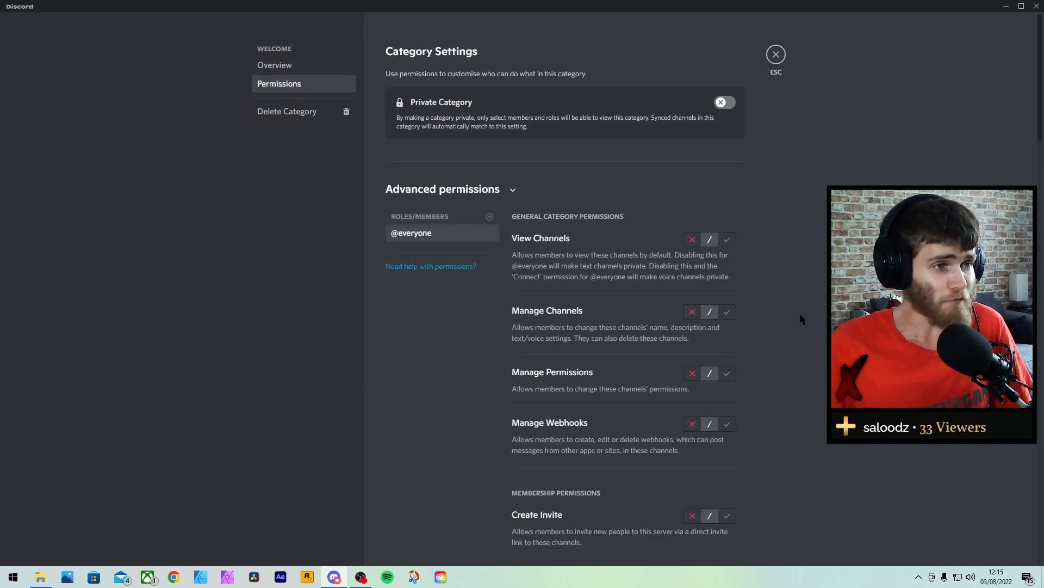
left_click(729, 241)
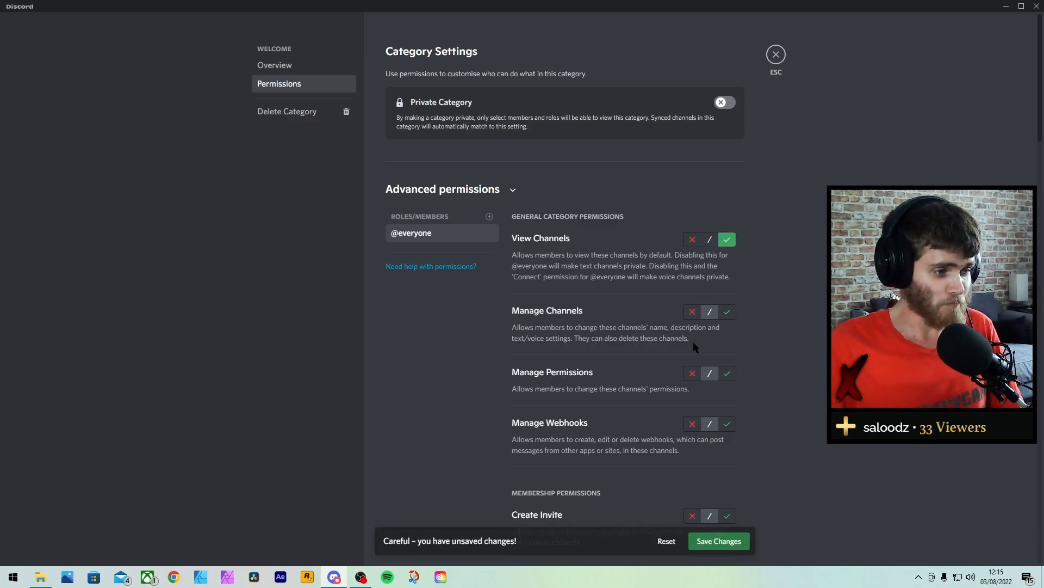
left_click(692, 312)
left_click(693, 373)
left_click(696, 417)
scroll(698, 305, "down", 4)
scroll(681, 293, "down", 2)
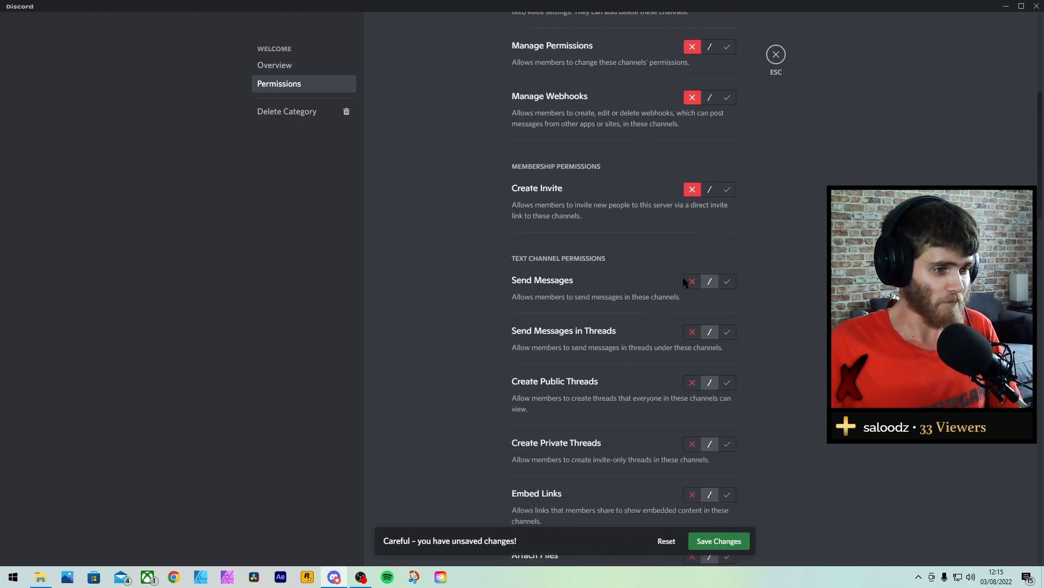
left_click(692, 282)
scroll(691, 281, "down", 2)
left_click(691, 273)
left_click(692, 334)
left_click(692, 385)
left_click(694, 446)
scroll(681, 306, "down", 4)
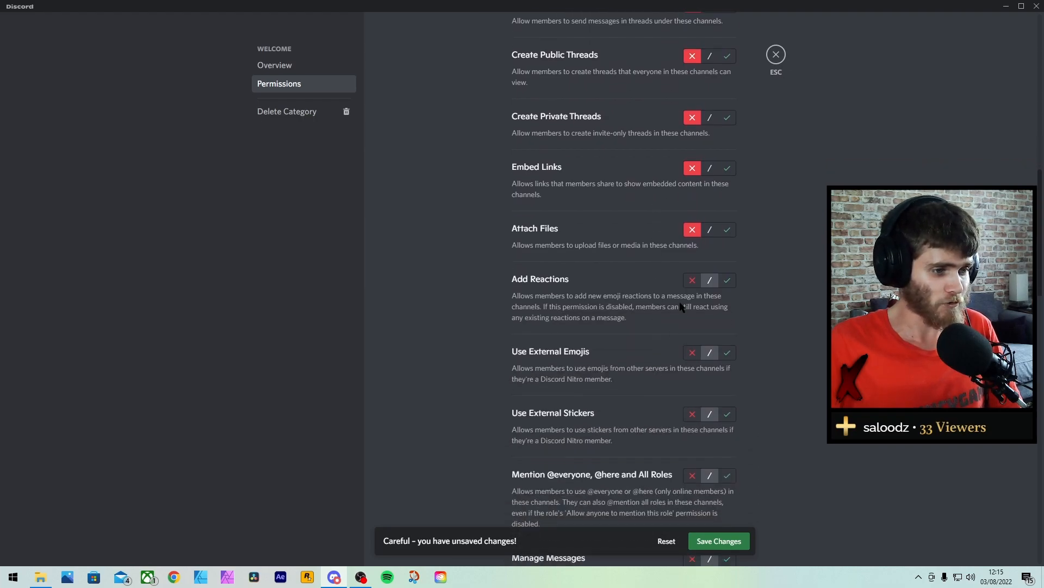
left_click(728, 280)
scroll(670, 265, "down", 3)
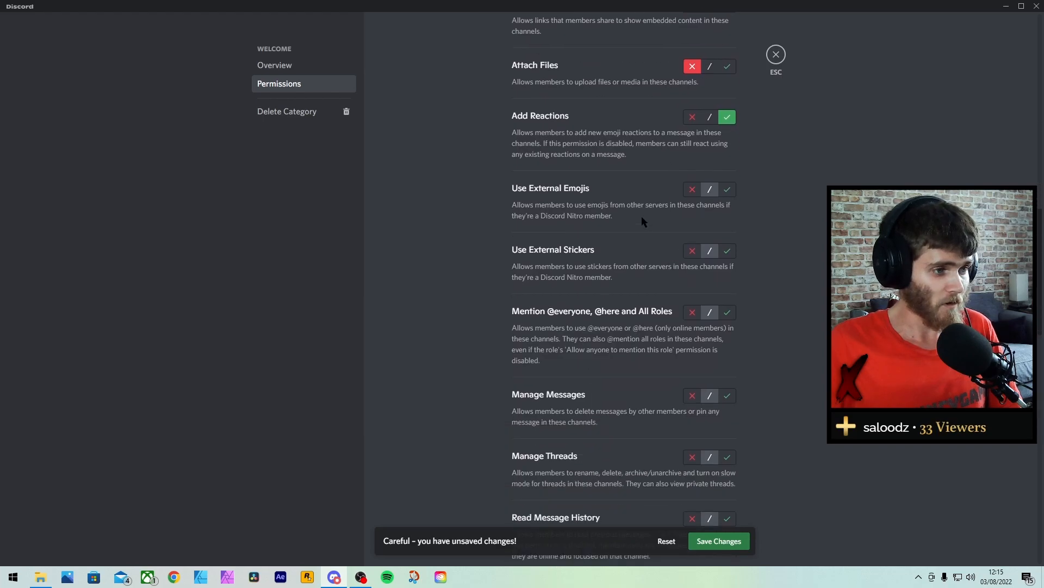
left_click(693, 190)
left_click(692, 250)
left_click(693, 312)
scroll(686, 305, "down", 4)
left_click(692, 178)
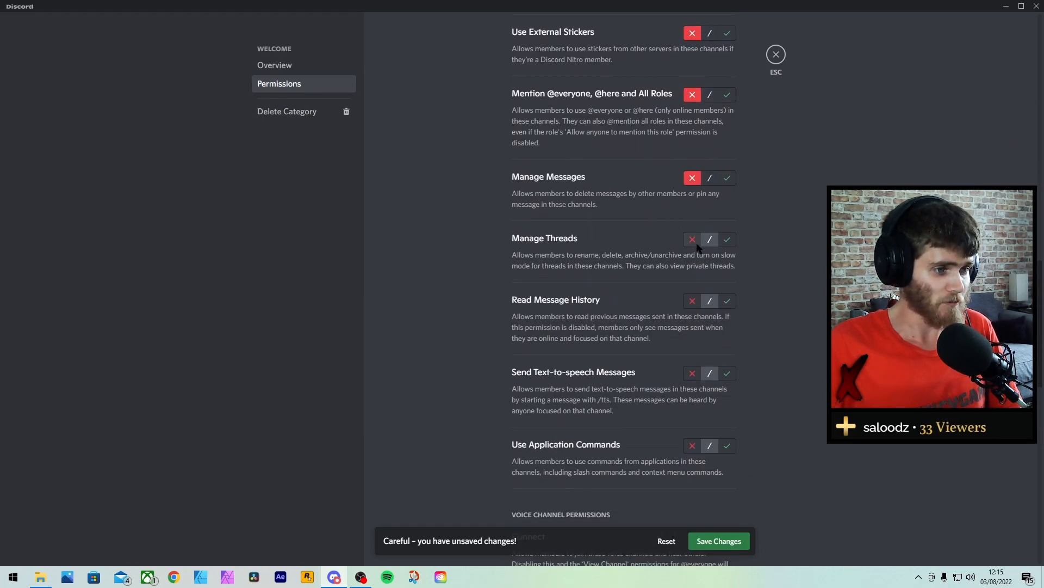
left_click(692, 240)
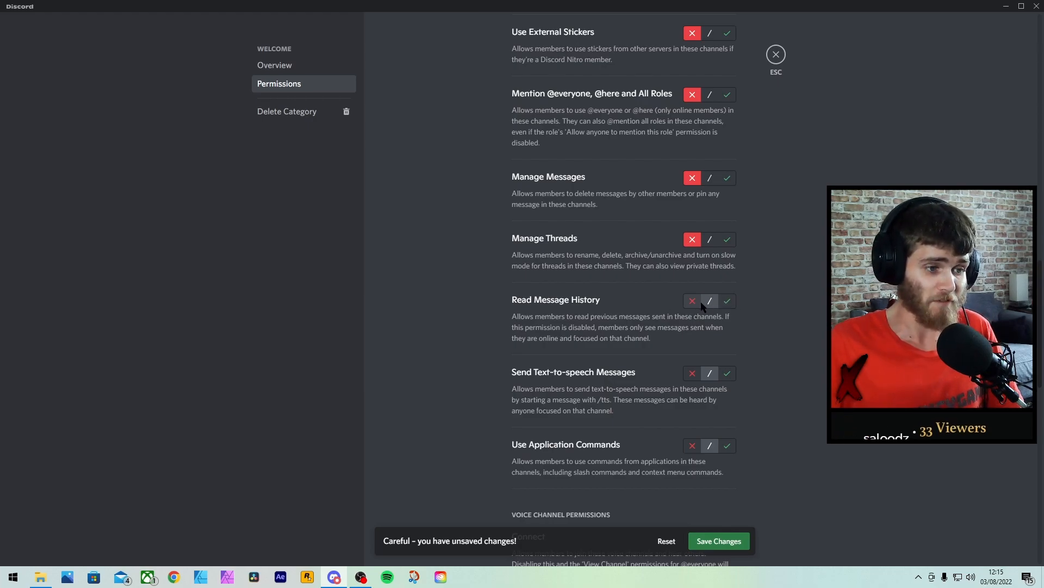
left_click(727, 301)
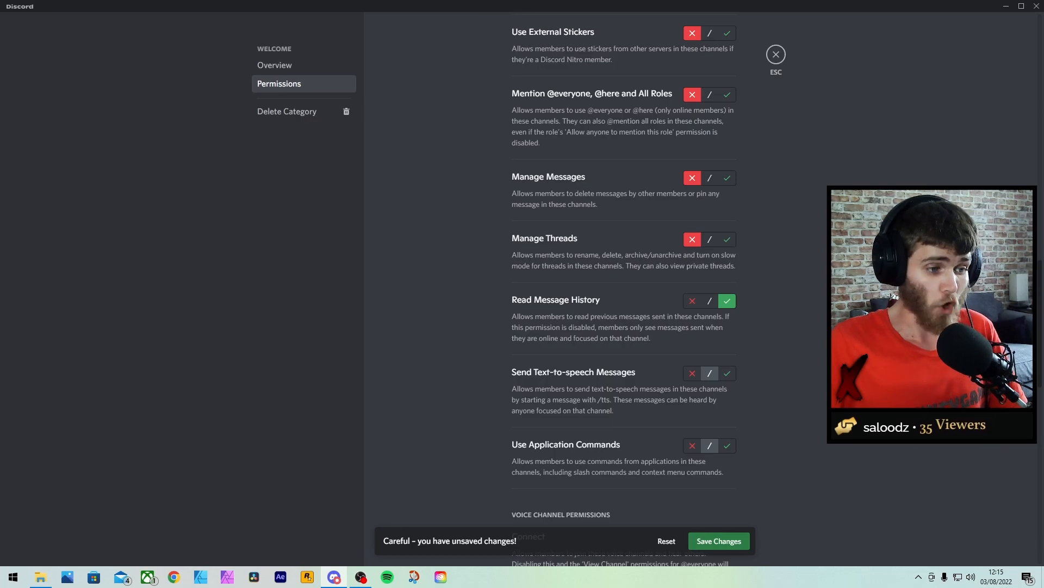
scroll(801, 270, "down", 2)
left_click(691, 265)
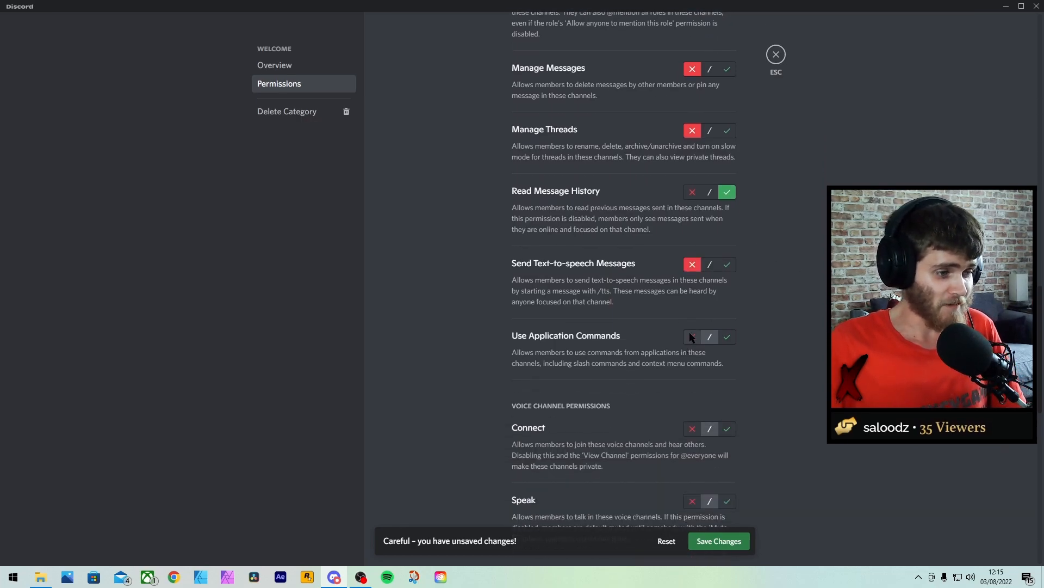
left_click(692, 336)
scroll(692, 337, "down", 5)
left_click(689, 157)
left_click(692, 229)
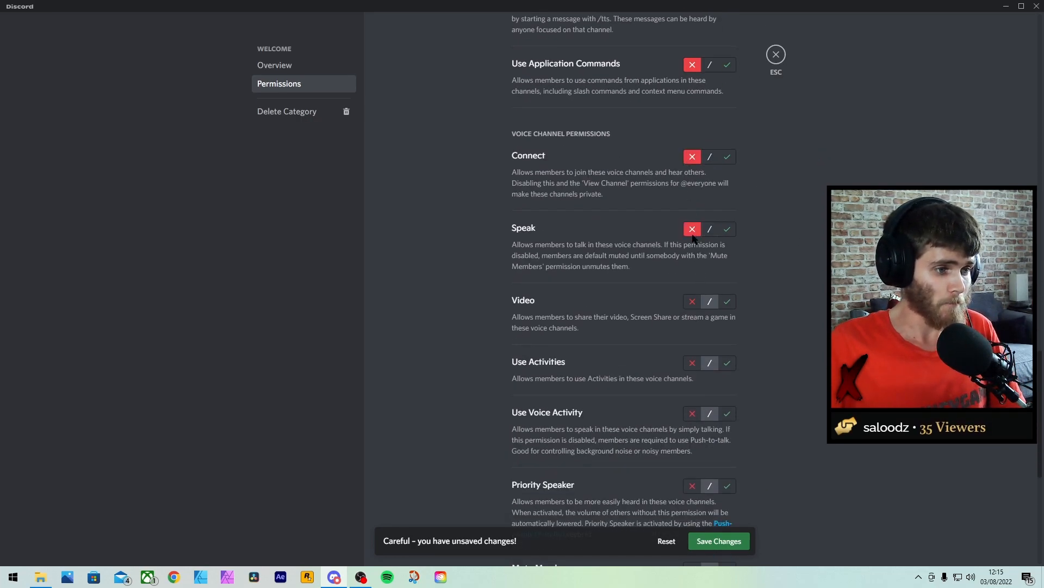
left_click(692, 301)
left_click(692, 363)
left_click(692, 415)
left_click(692, 486)
scroll(709, 209, "down", 7)
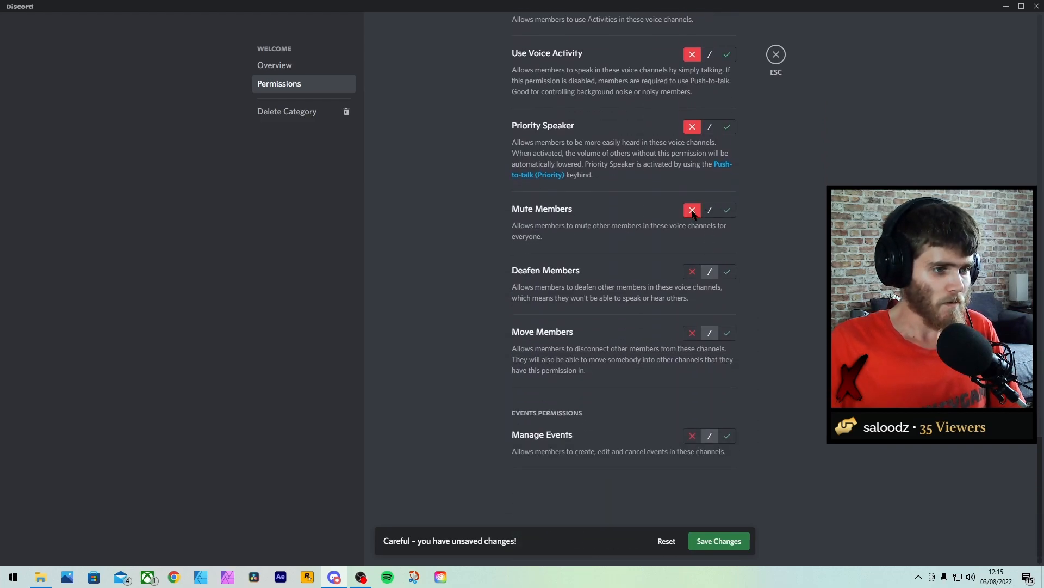
left_click(692, 271)
left_click(690, 332)
left_click(692, 435)
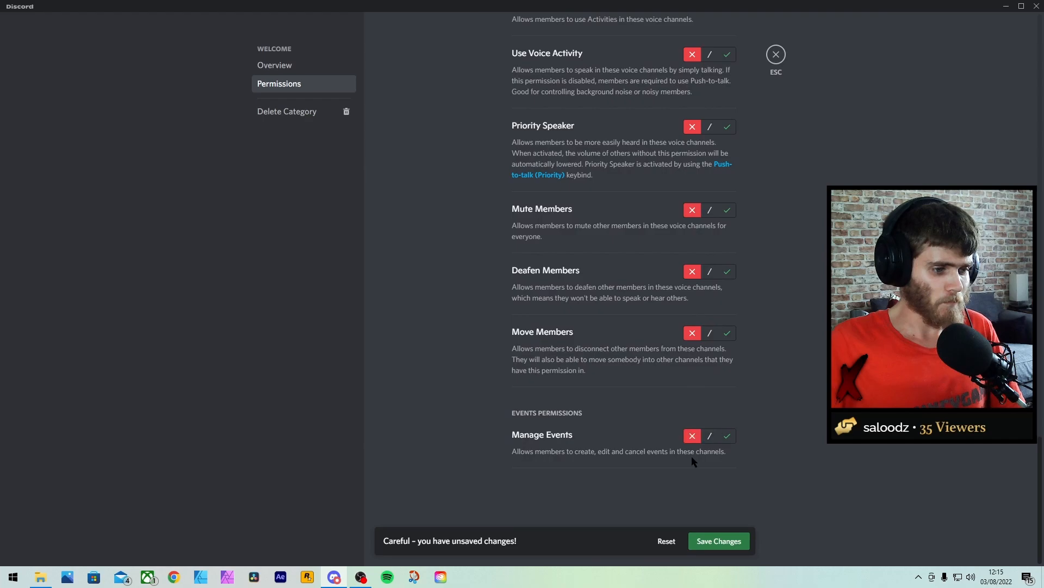
left_click(720, 541)
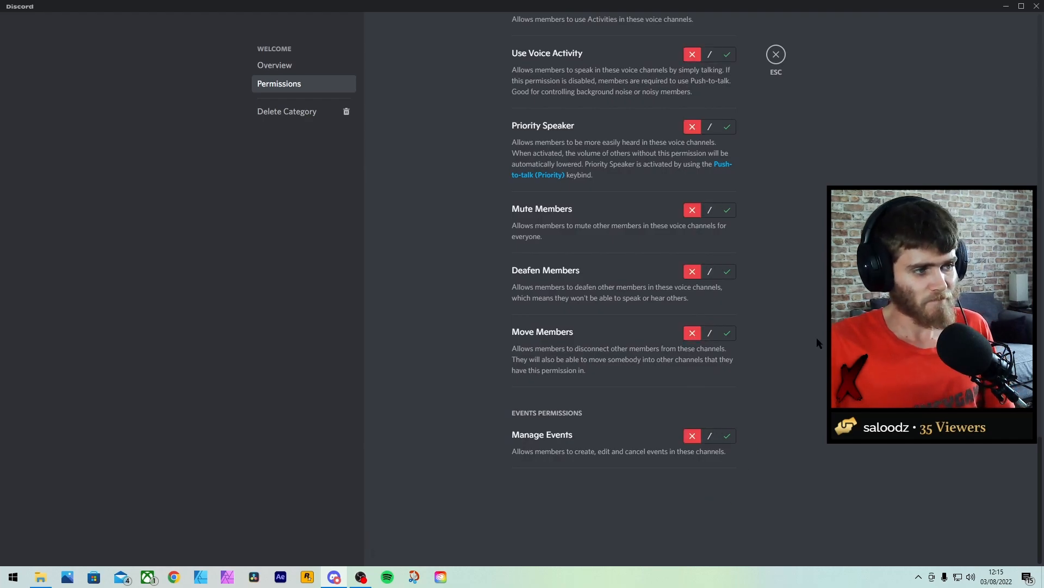
key("Escape")
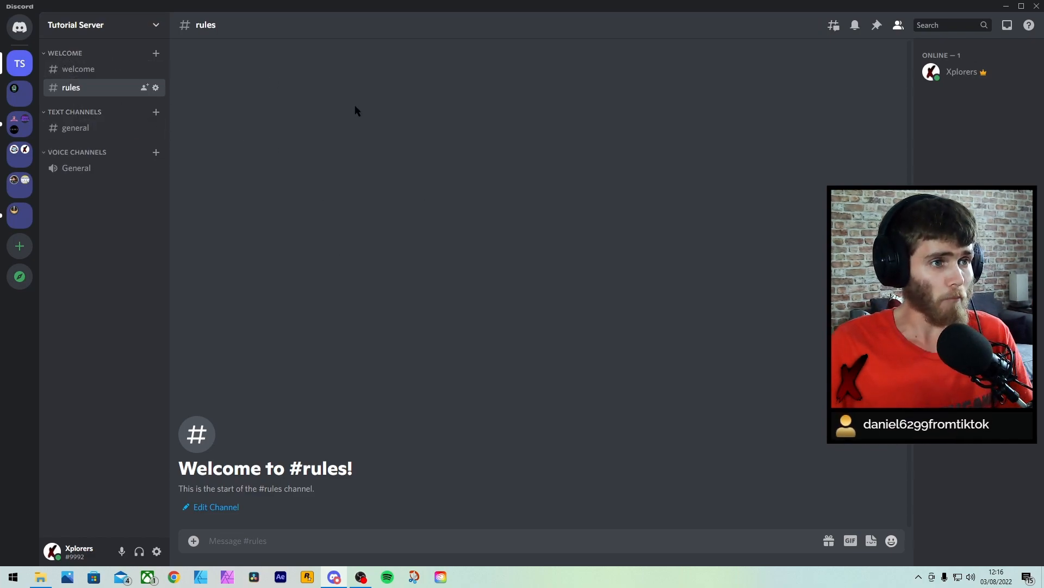
right_click(62, 53)
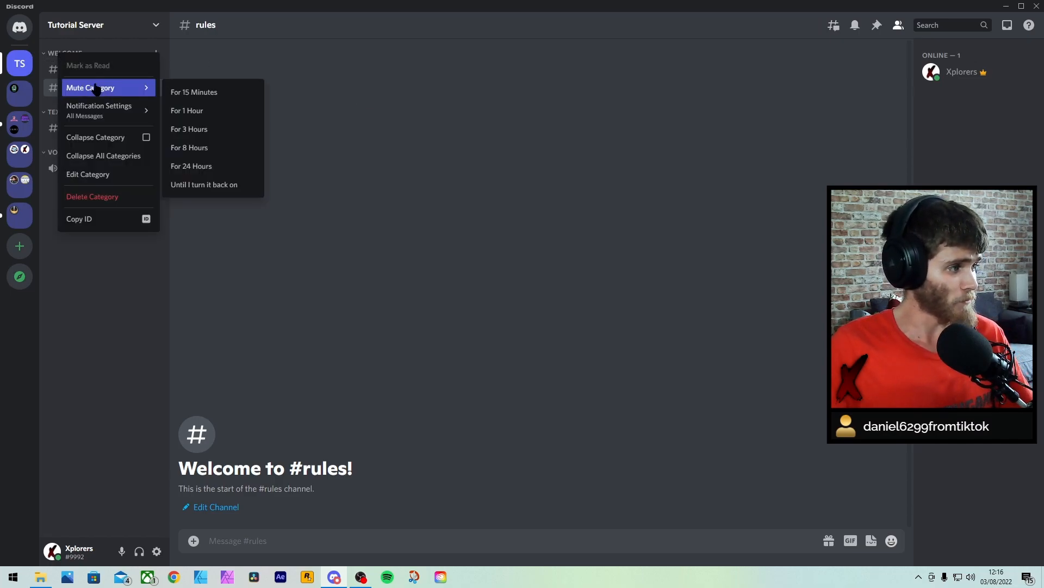
left_click(79, 173)
left_click(334, 83)
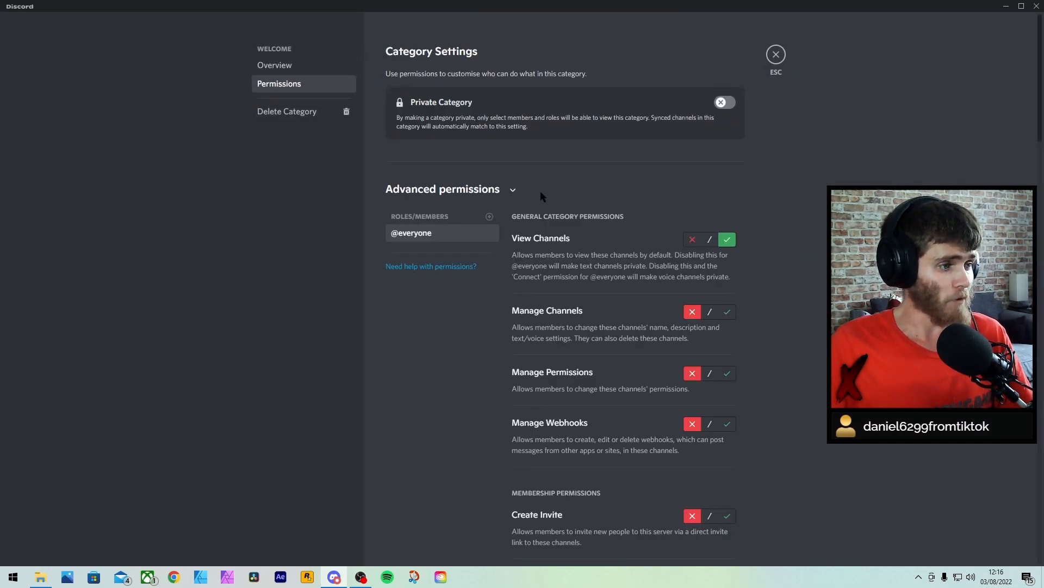
key("Escape")
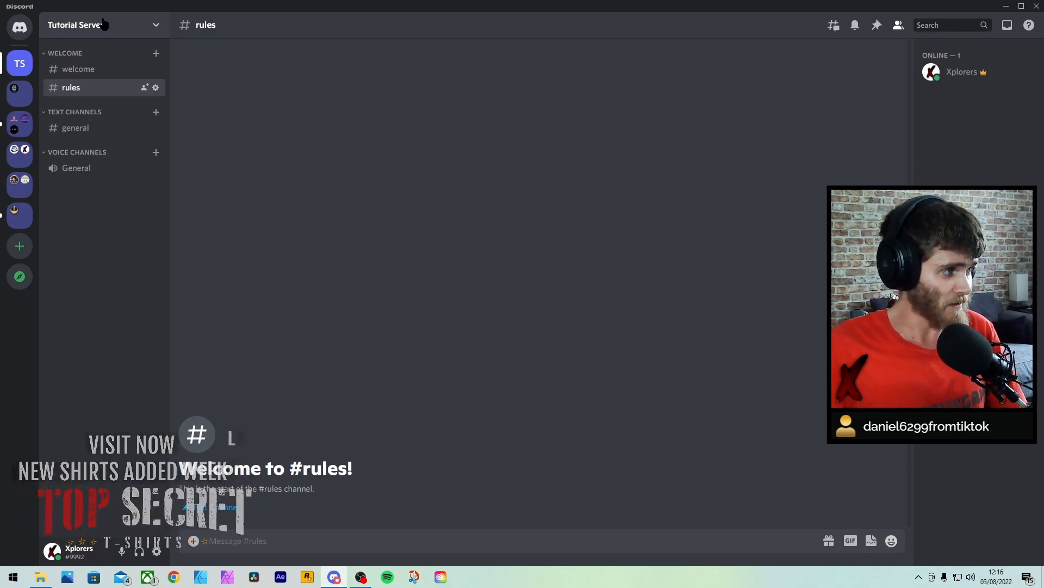
left_click(157, 27)
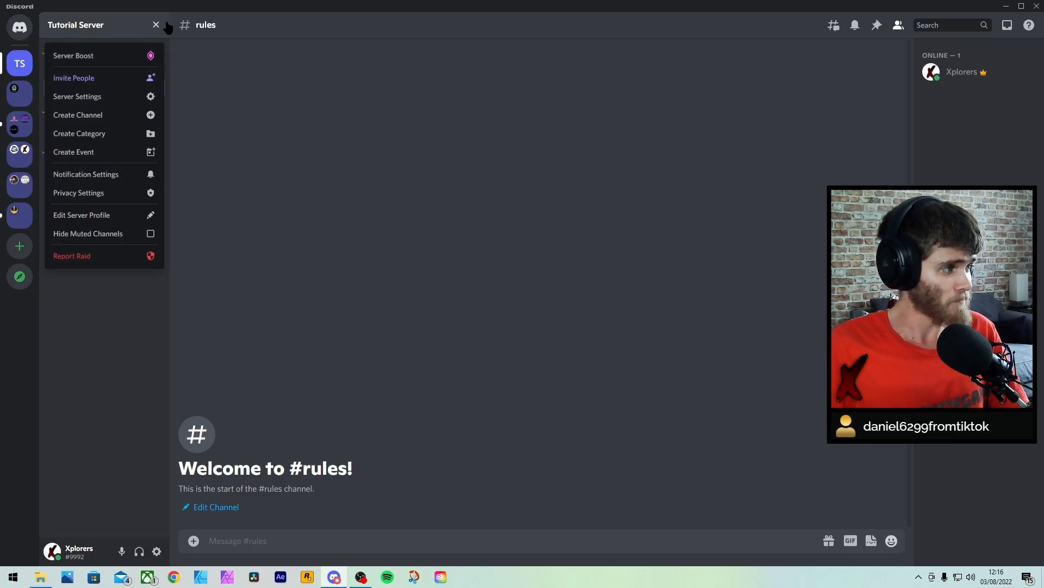
left_click(120, 98)
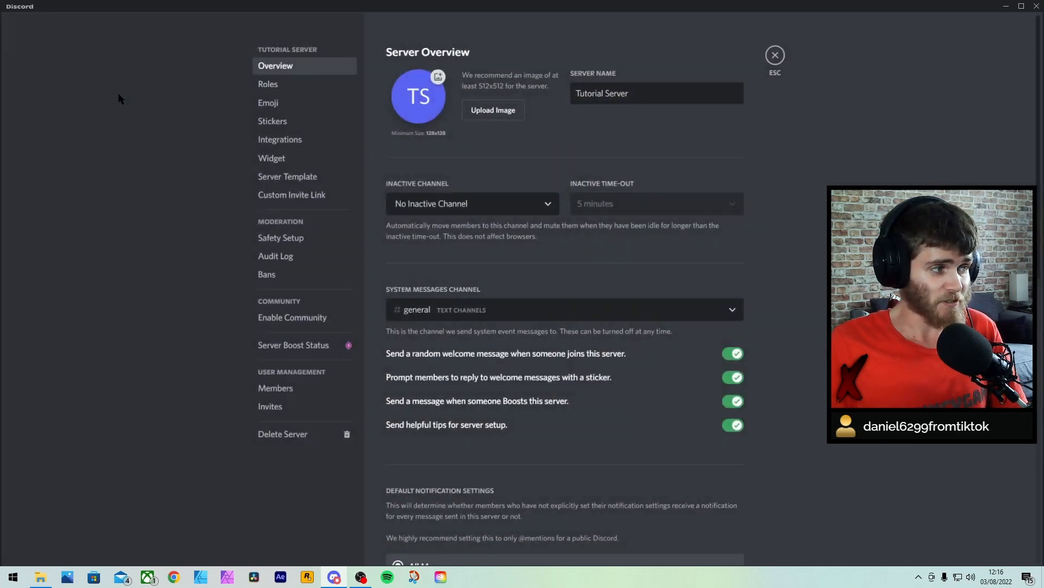
left_click(267, 86)
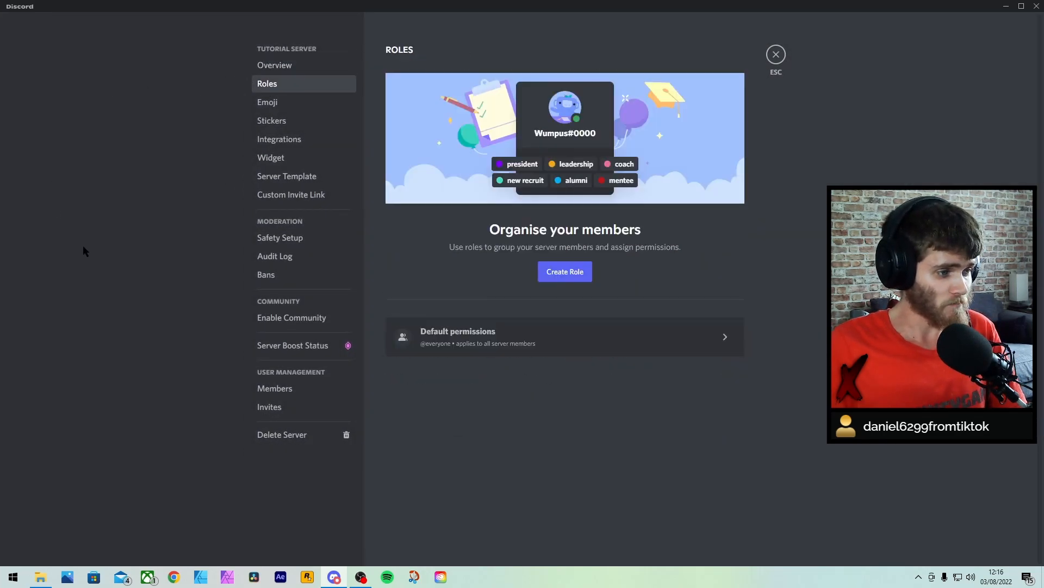
left_click(559, 342)
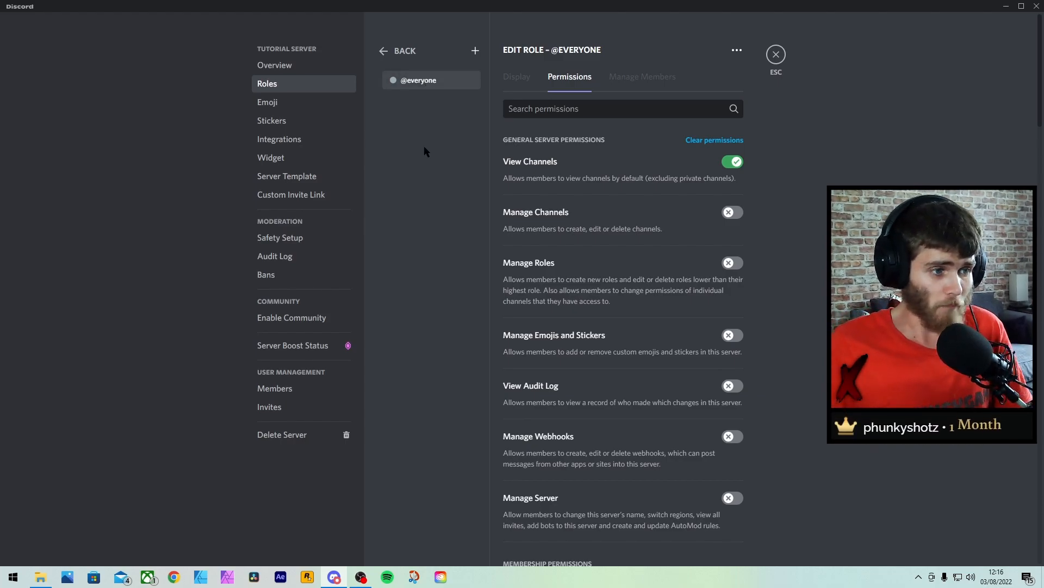
left_click(734, 162)
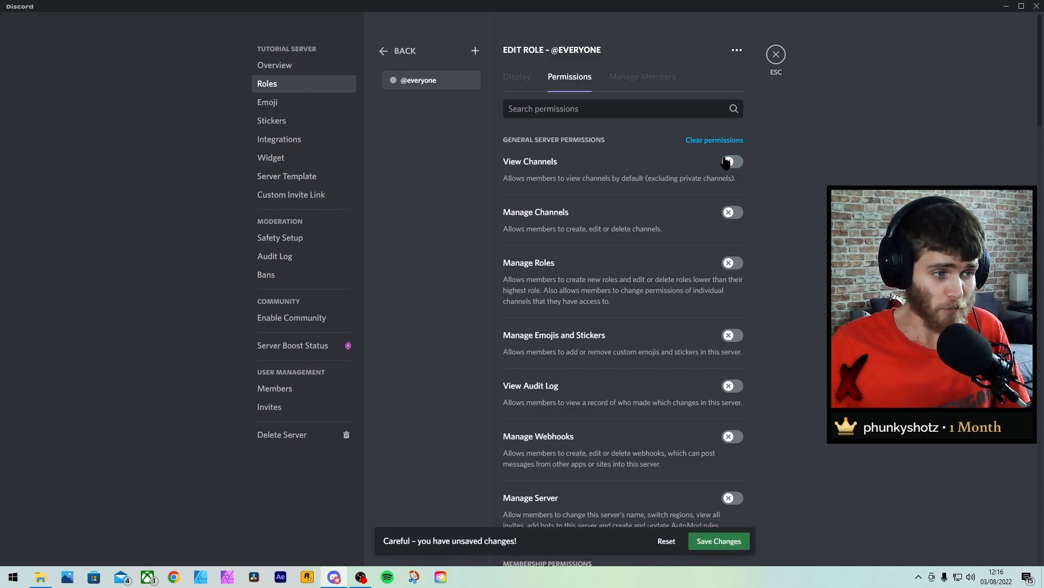
scroll(679, 188, "down", 1)
scroll(678, 185, "down", 5)
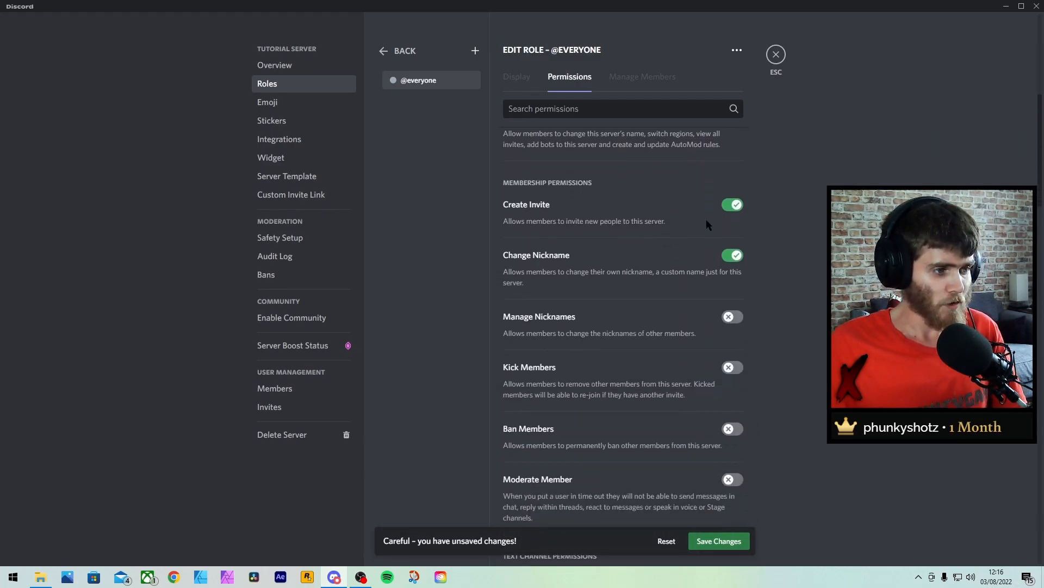
left_click(731, 255)
scroll(647, 228, "down", 6)
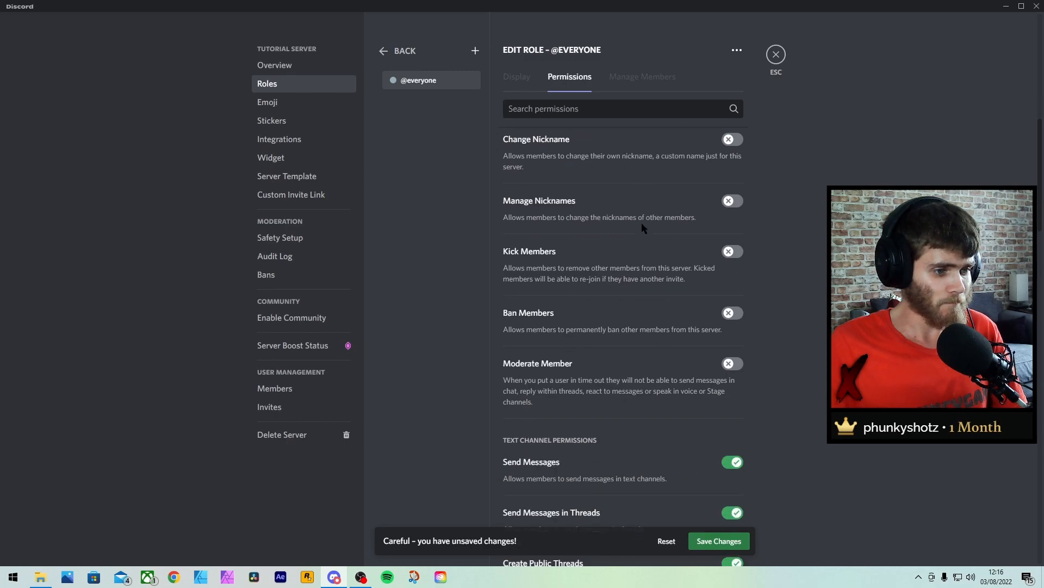
left_click(732, 200)
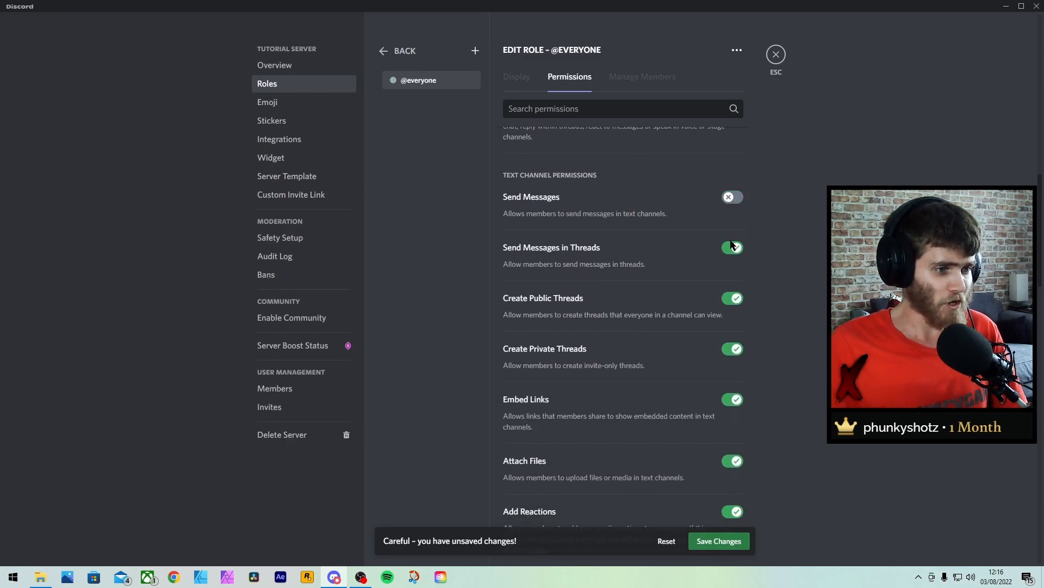
left_click(730, 252)
left_click(732, 398)
left_click(729, 300)
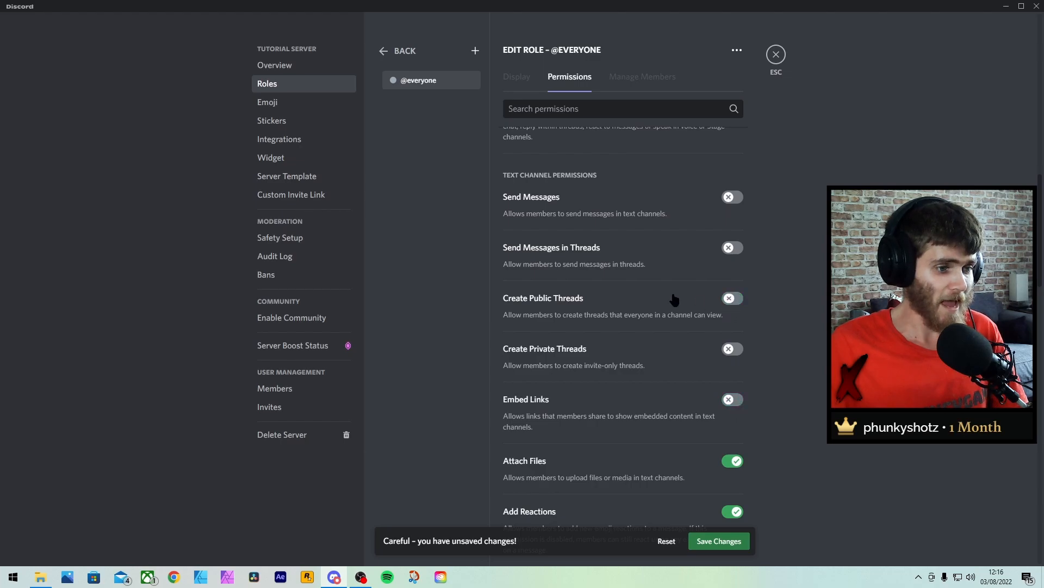
scroll(674, 299, "down", 5)
left_click(731, 189)
left_click(732, 239)
left_click(729, 316)
left_click(732, 375)
left_click(729, 435)
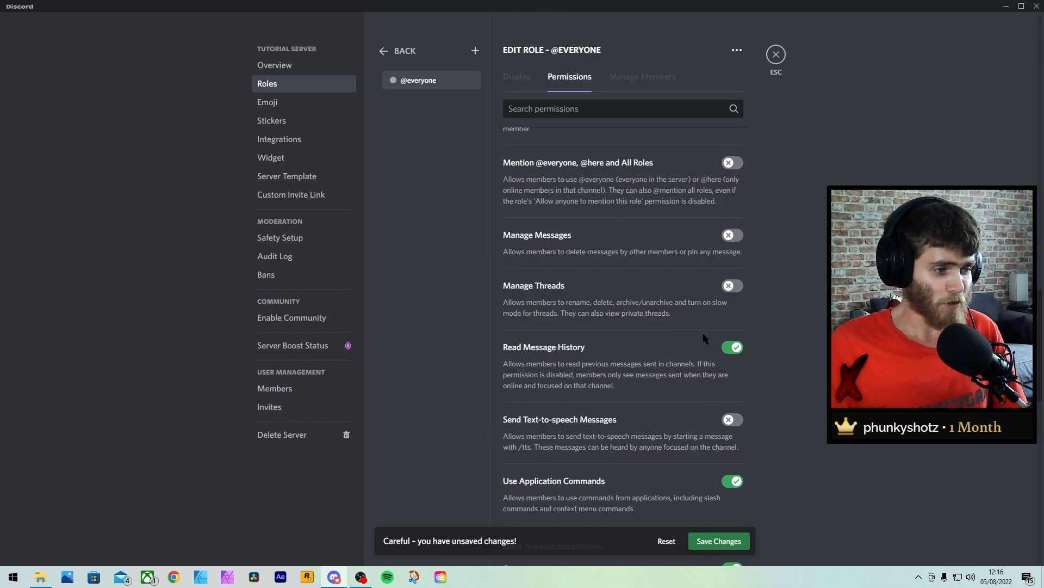
scroll(692, 328, "down", 6)
left_click(730, 154)
left_click(730, 242)
left_click(731, 293)
left_click(730, 427)
left_click(730, 477)
left_click(730, 365)
scroll(664, 320, "down", 3)
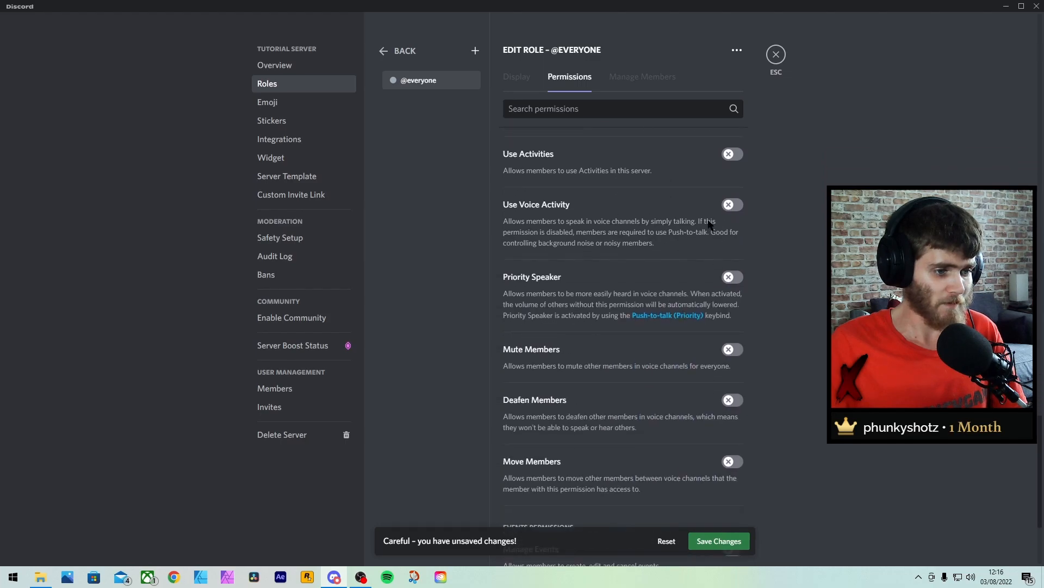
scroll(701, 231, "down", 3)
left_click(719, 540)
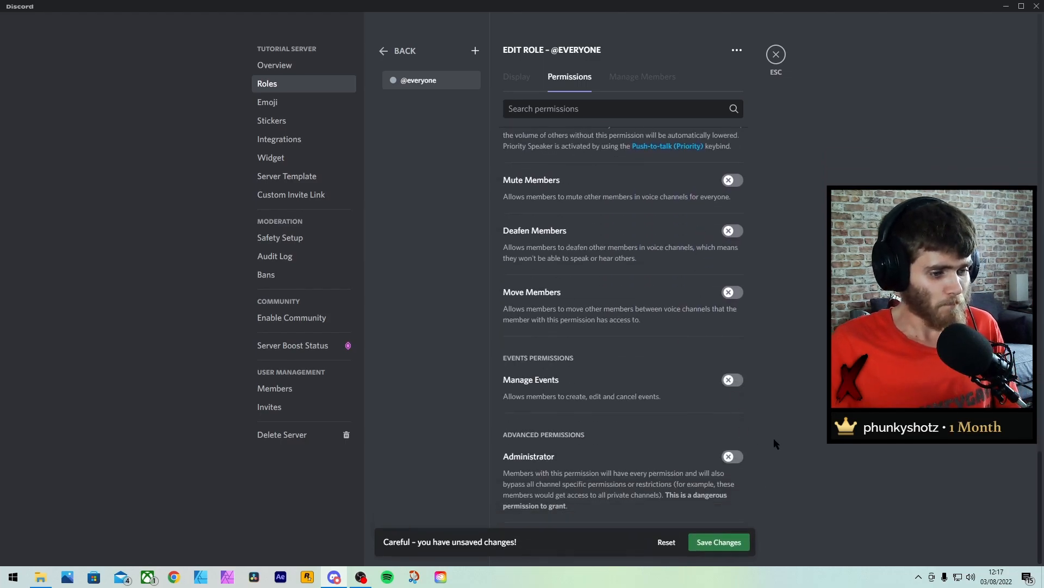
scroll(730, 365, "up", 5)
scroll(684, 263, "up", 10)
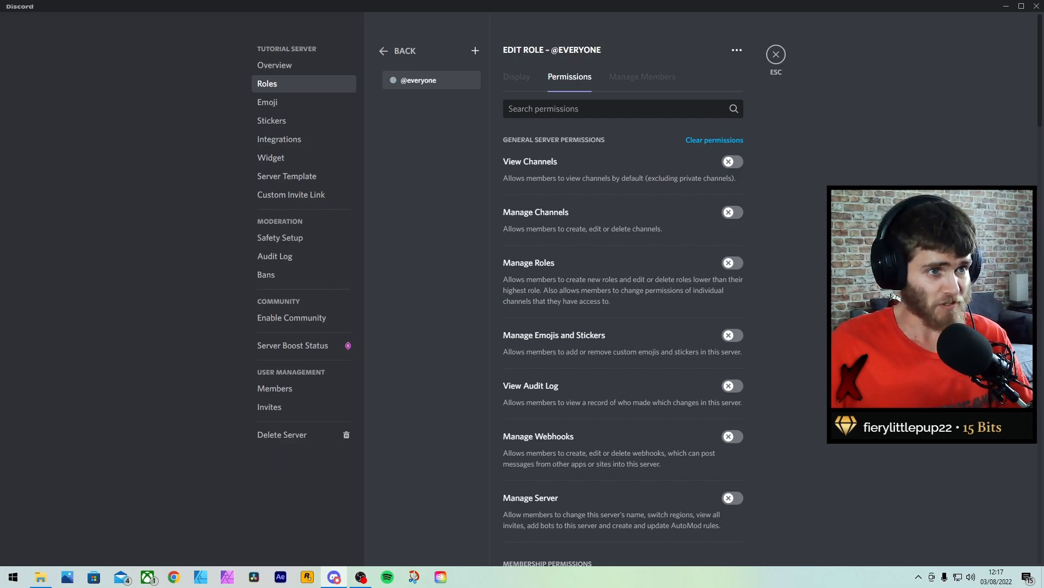
key("Escape")
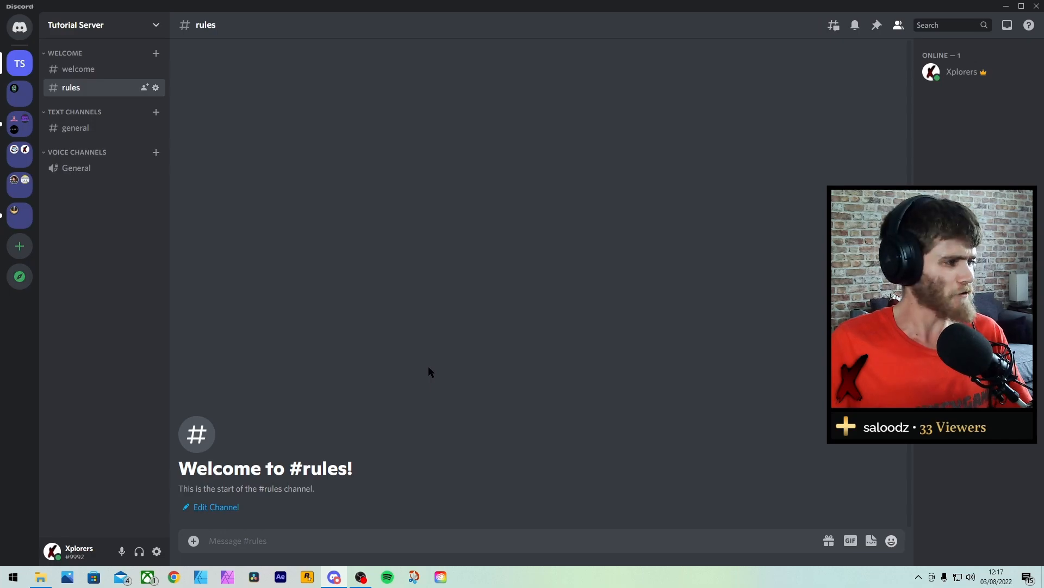
Step: Rename the general text channel to chat and save the change
right_click(64, 130)
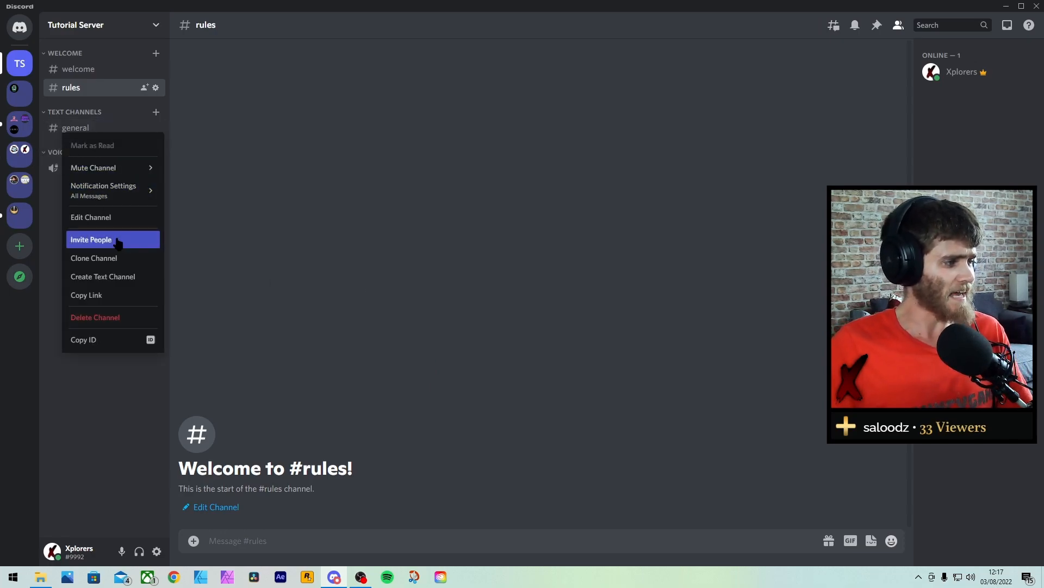
left_click(109, 217)
key("ctrl+a")
type("chat")
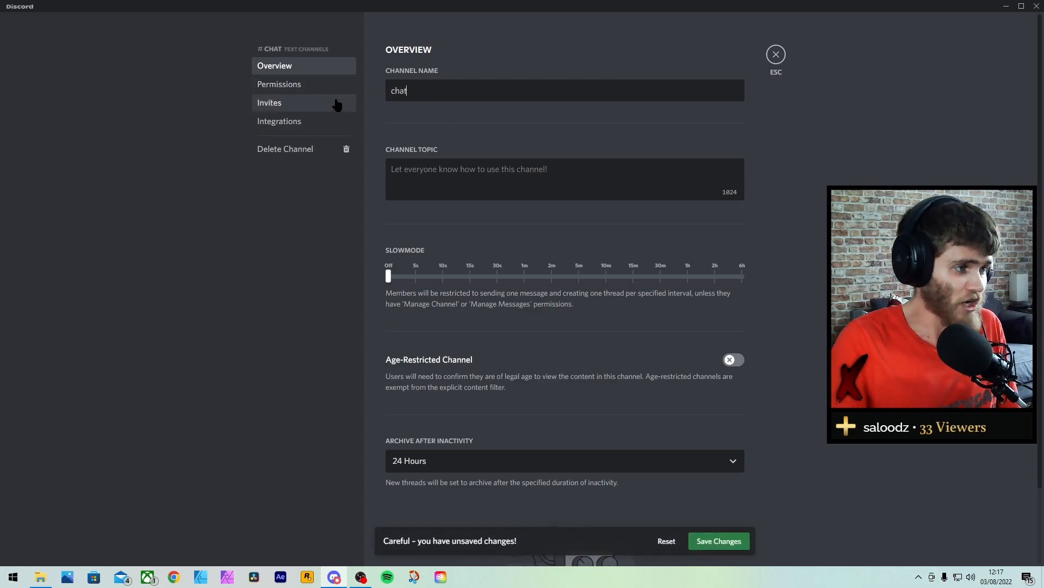
left_click(720, 541)
key("Escape")
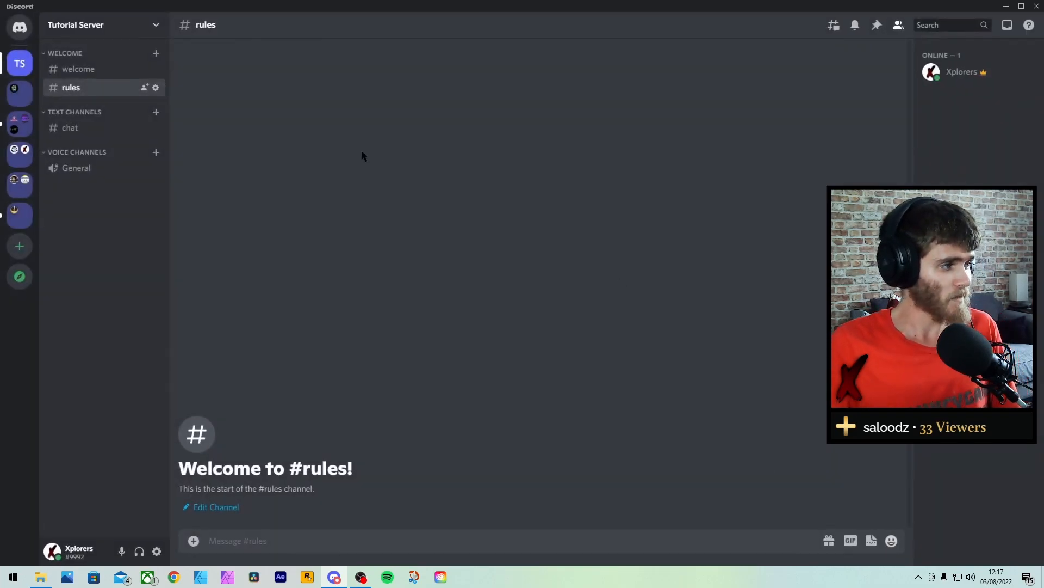
Step: Create a public text channel named self-promotion in the Text Channels category
left_click(156, 112)
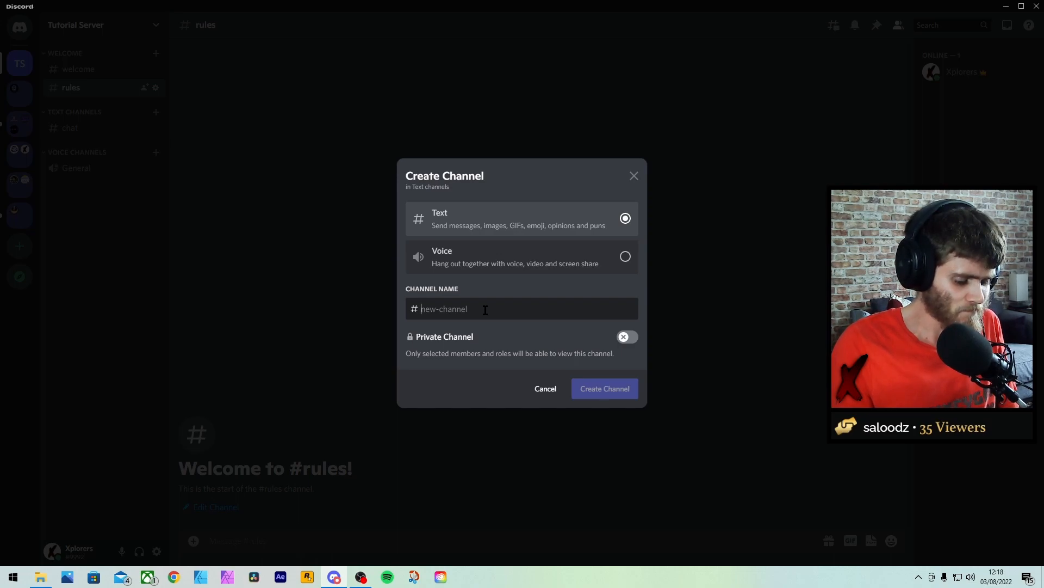
type("se")
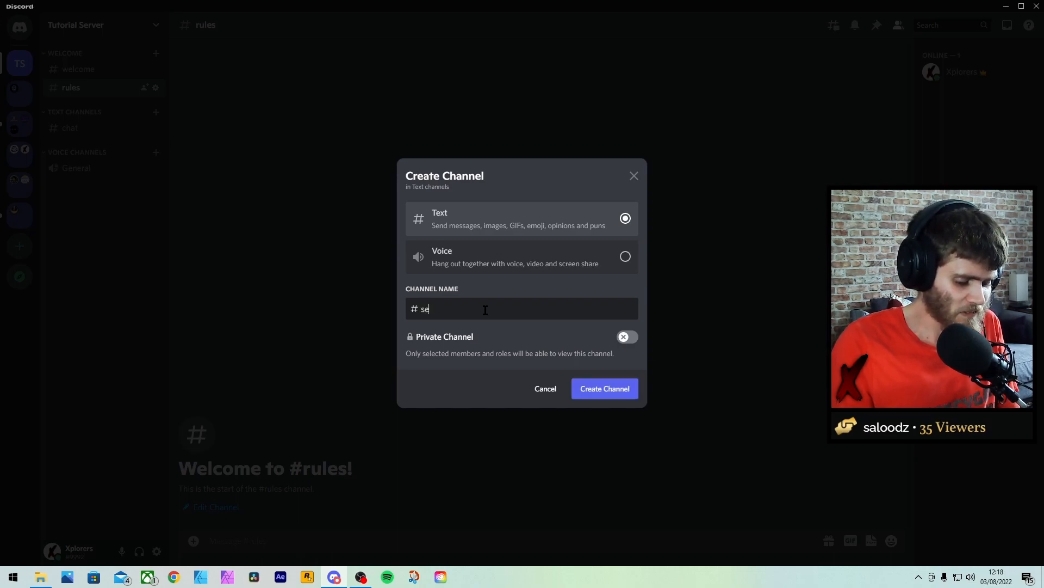
type("lf-pr")
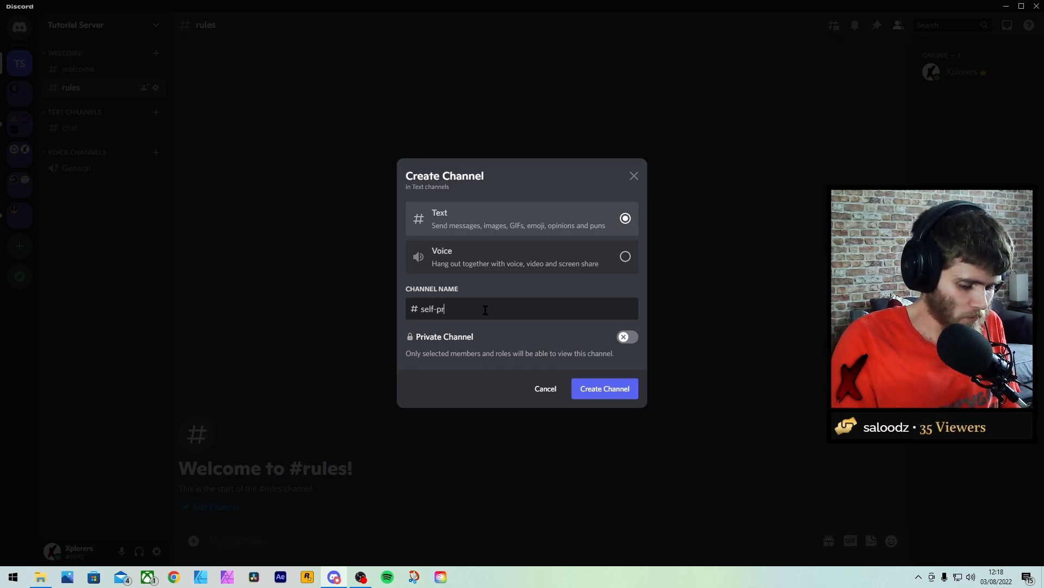
type("omotion")
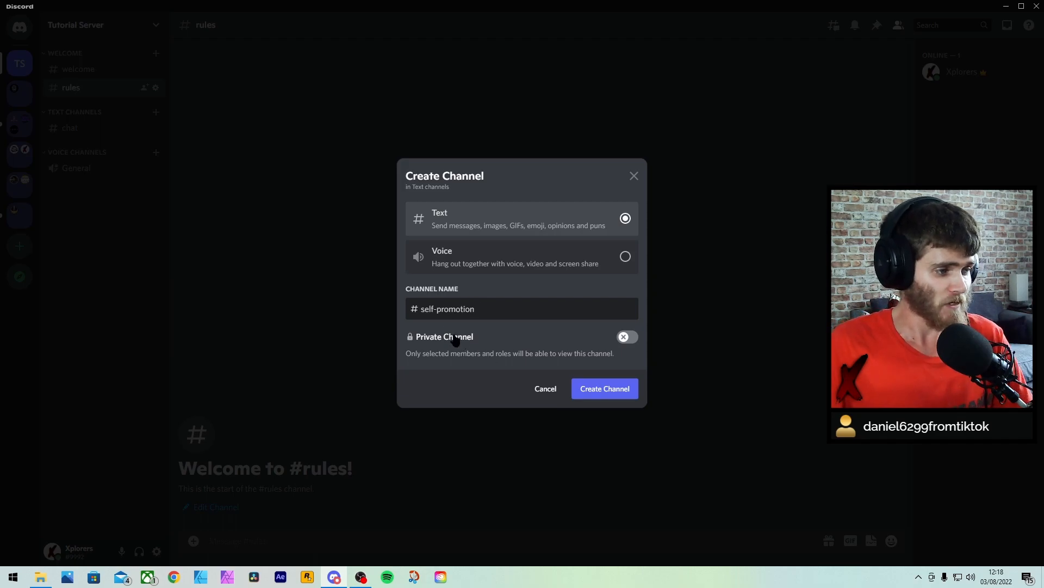
left_click(633, 388)
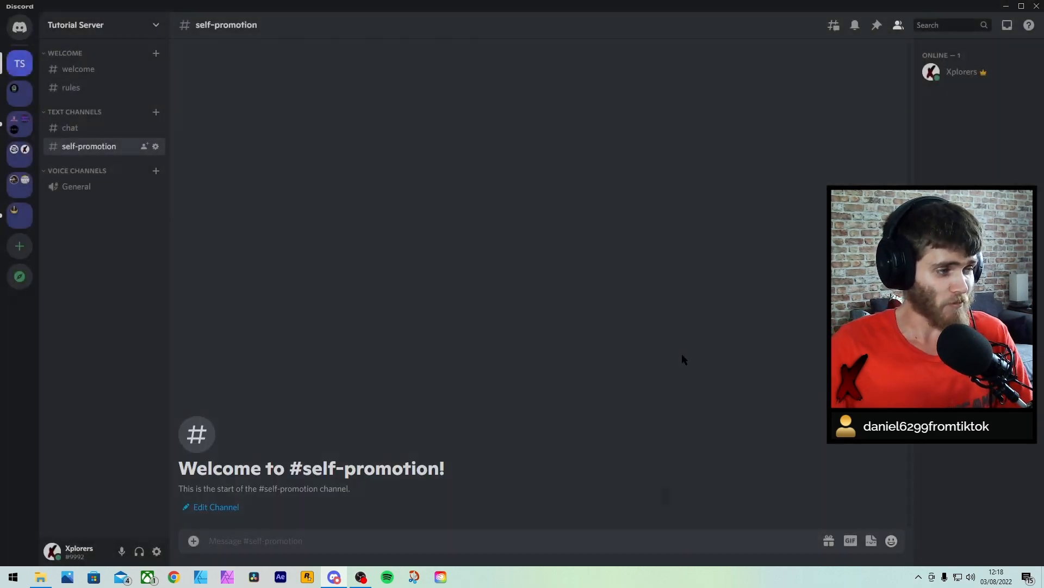
Step: Rename the Voice Channels category to AFK and save the change
right_click(92, 172)
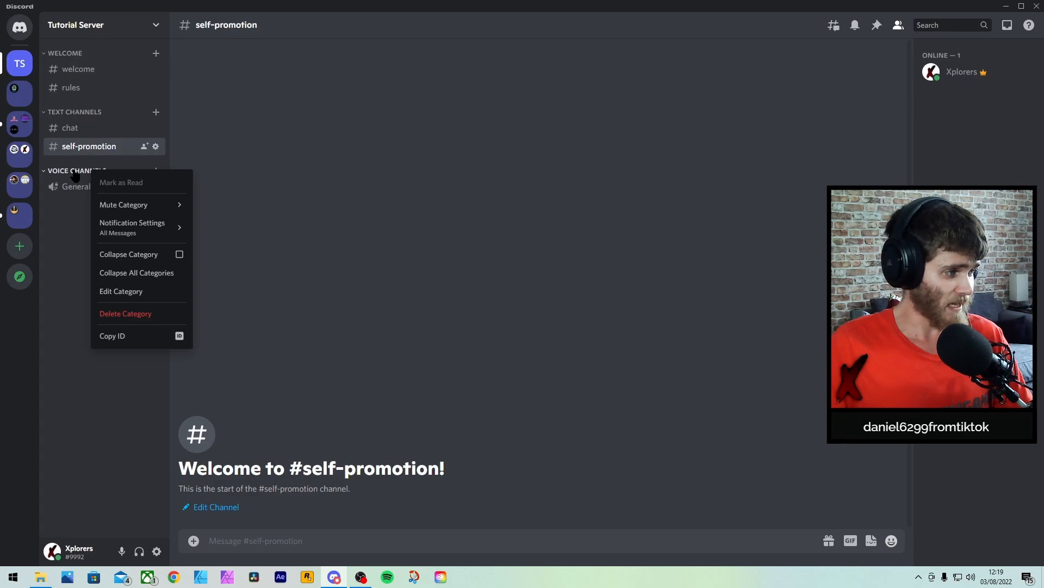
mouse_move(143, 225)
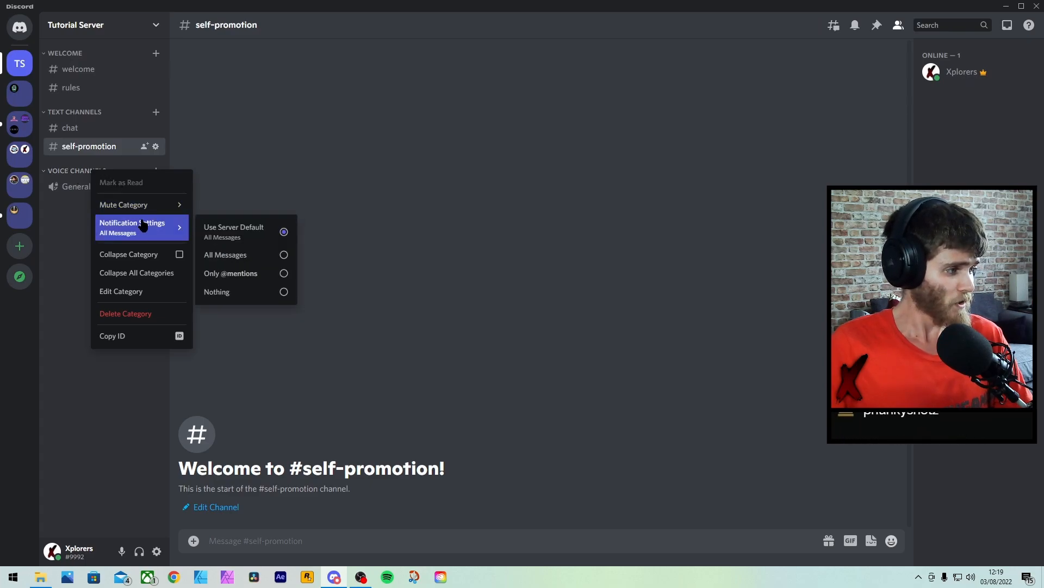
left_click(138, 291)
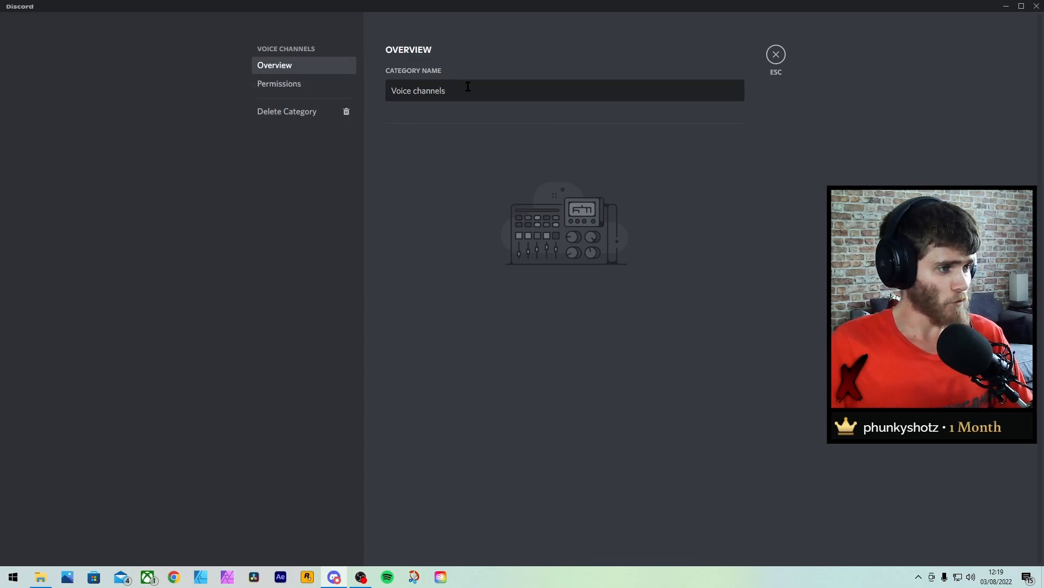
left_click_drag(467, 86, 375, 88)
type("AFK")
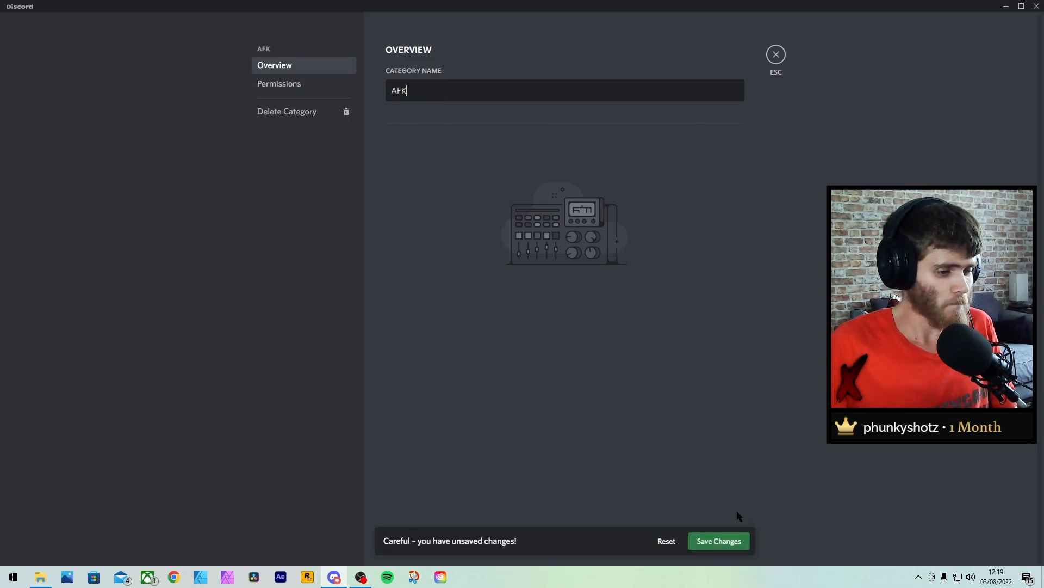
left_click(729, 541)
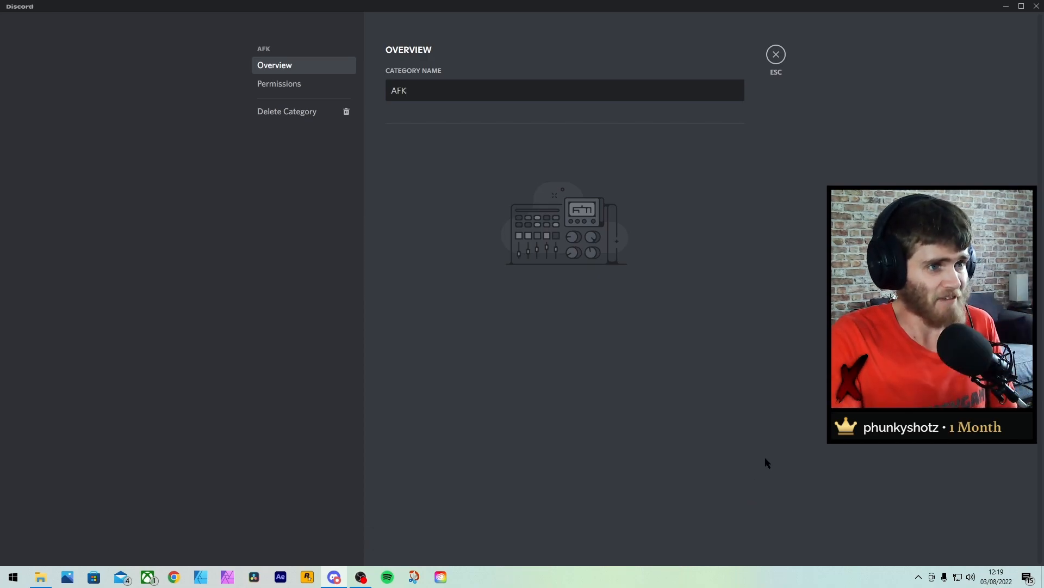
key("Escape")
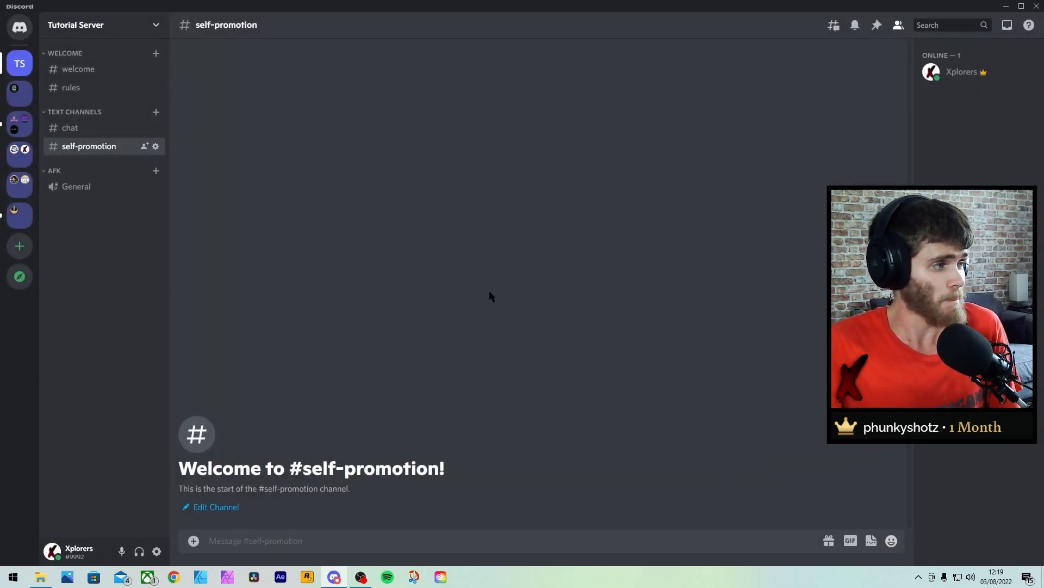
Step: Rename the General voice channel to AFK and save the change
right_click(90, 192)
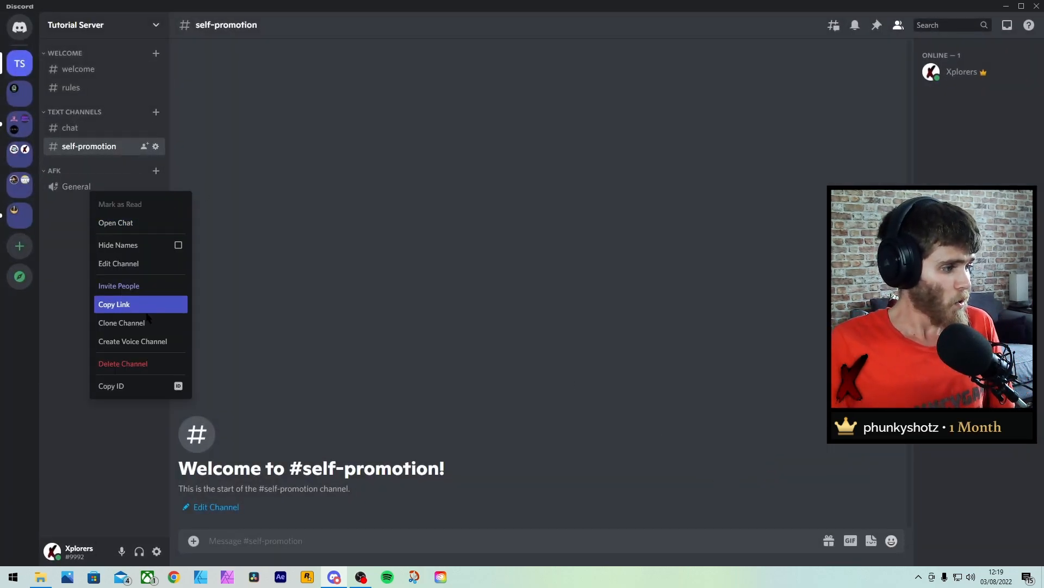
left_click(131, 263)
key("ctrl+a")
type("AFK")
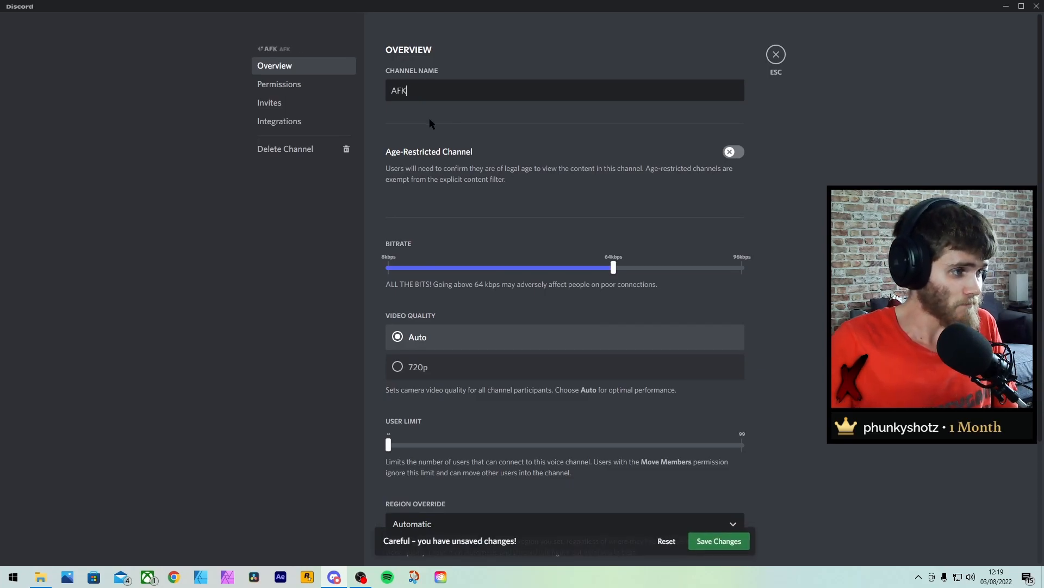
left_click(718, 522)
key("Escape")
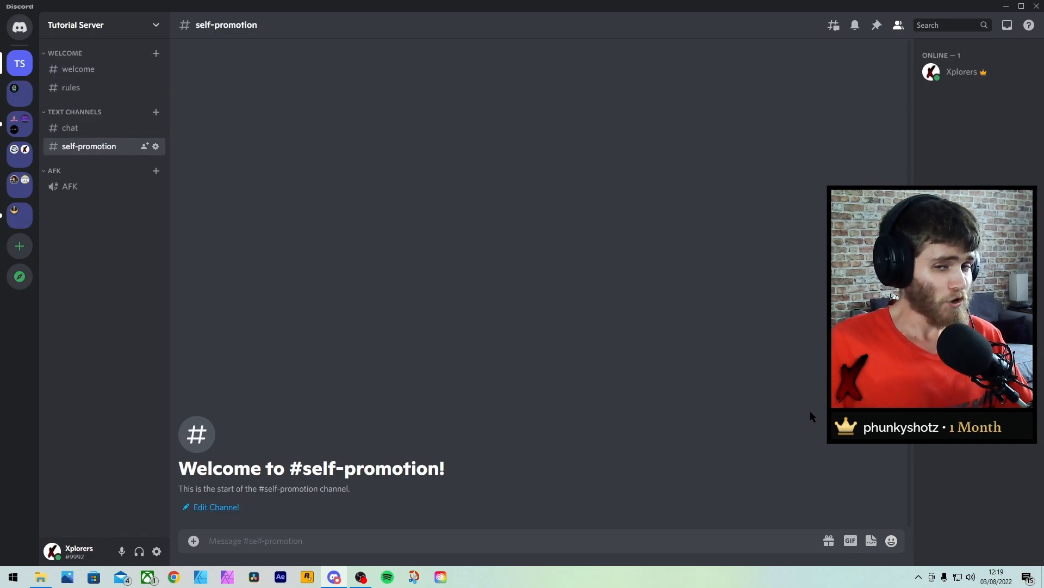
Step: In the server overview settings, turn off the welcome sticker prompts and server setup tips, and send system messages to the welcome channel
left_click(111, 34)
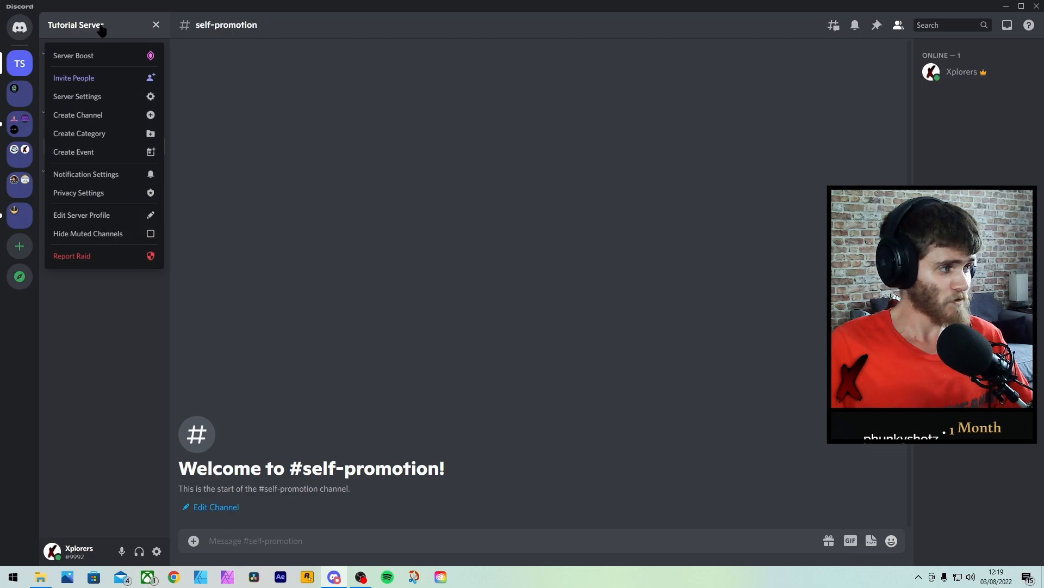
left_click(100, 96)
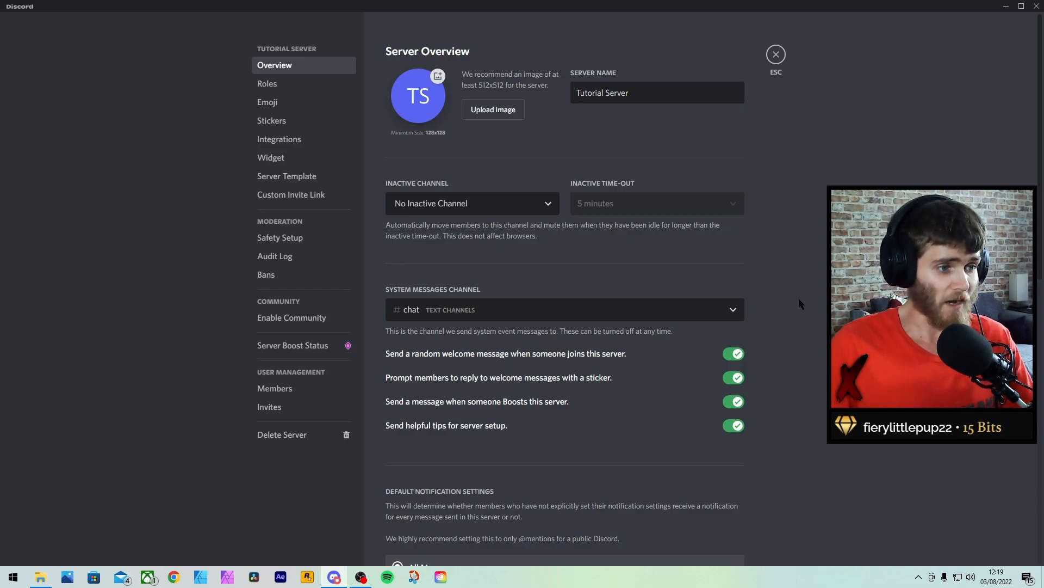
scroll(802, 272, "down", 9)
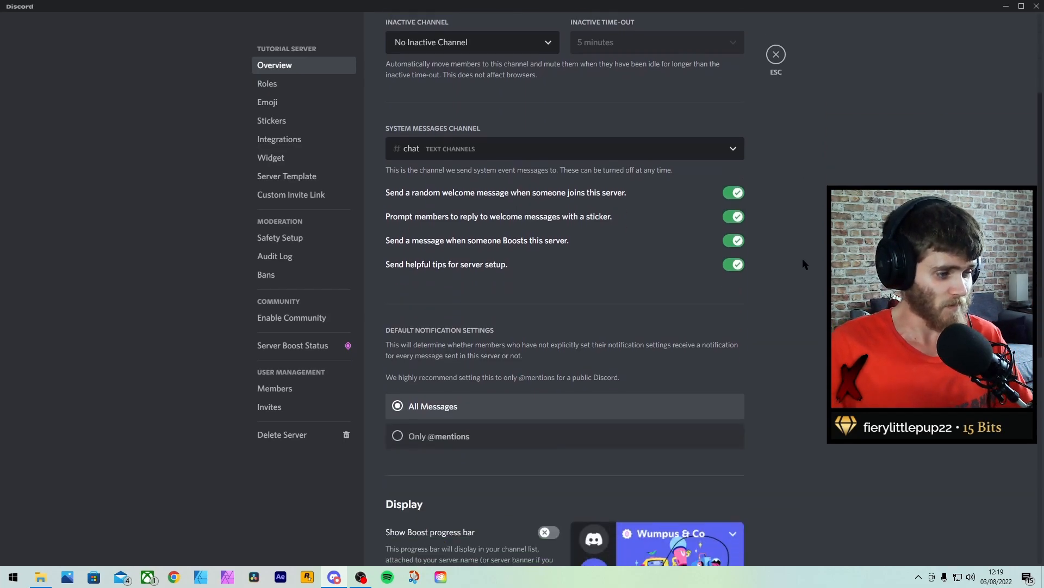
scroll(821, 326, "up", 9)
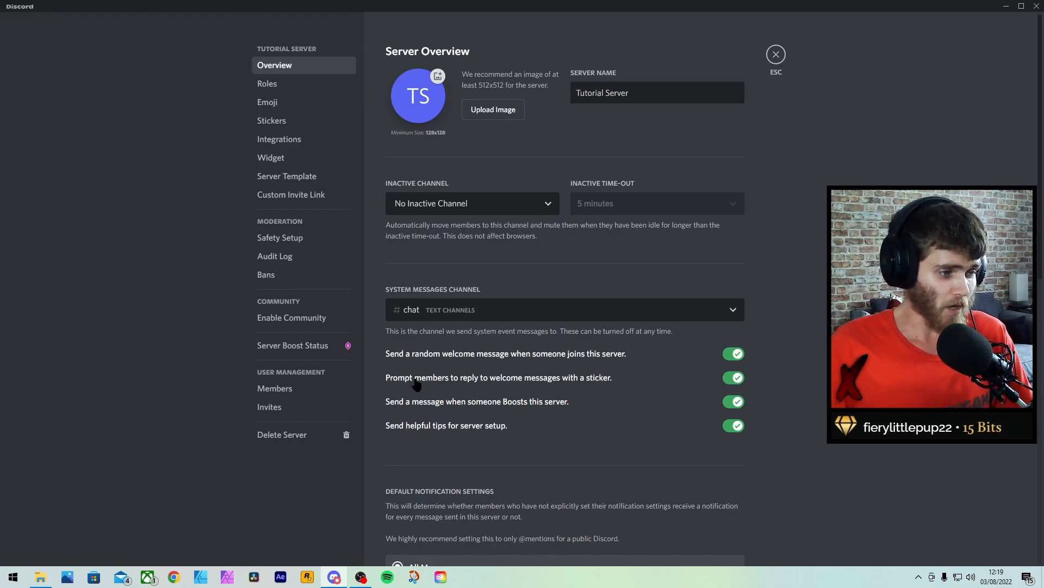
left_click(733, 378)
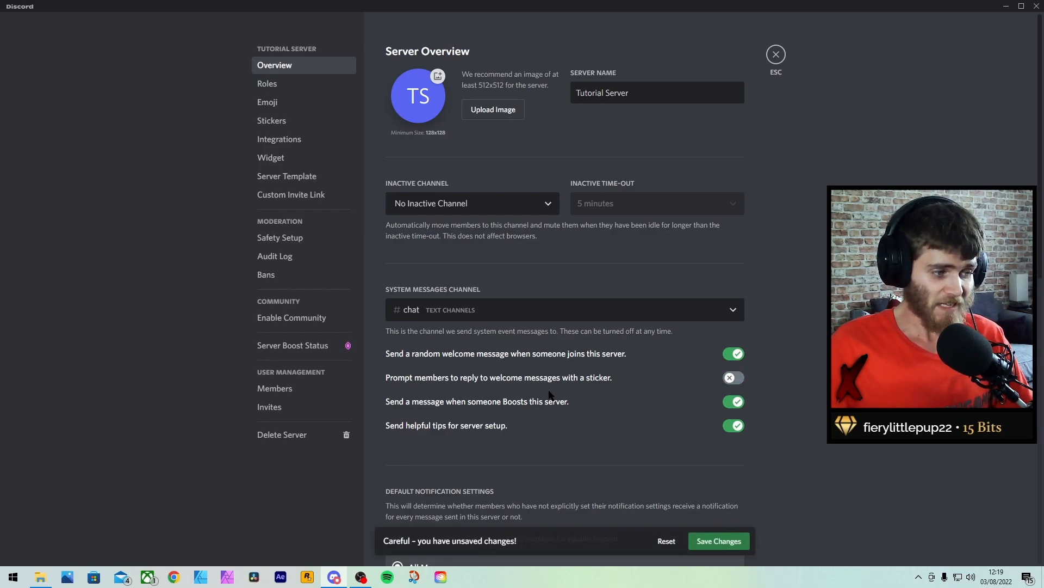
left_click(724, 427)
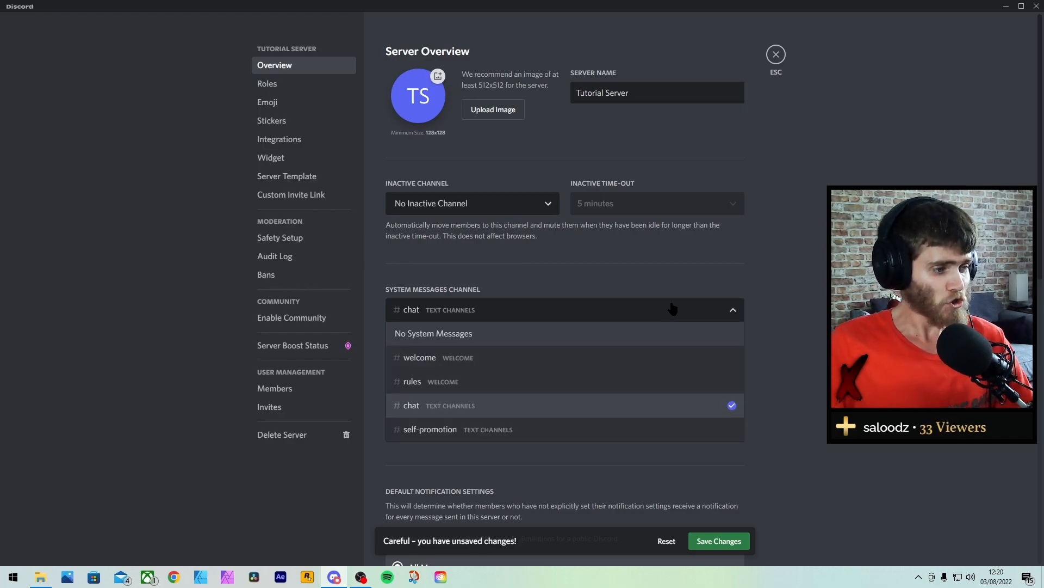
left_click(433, 359)
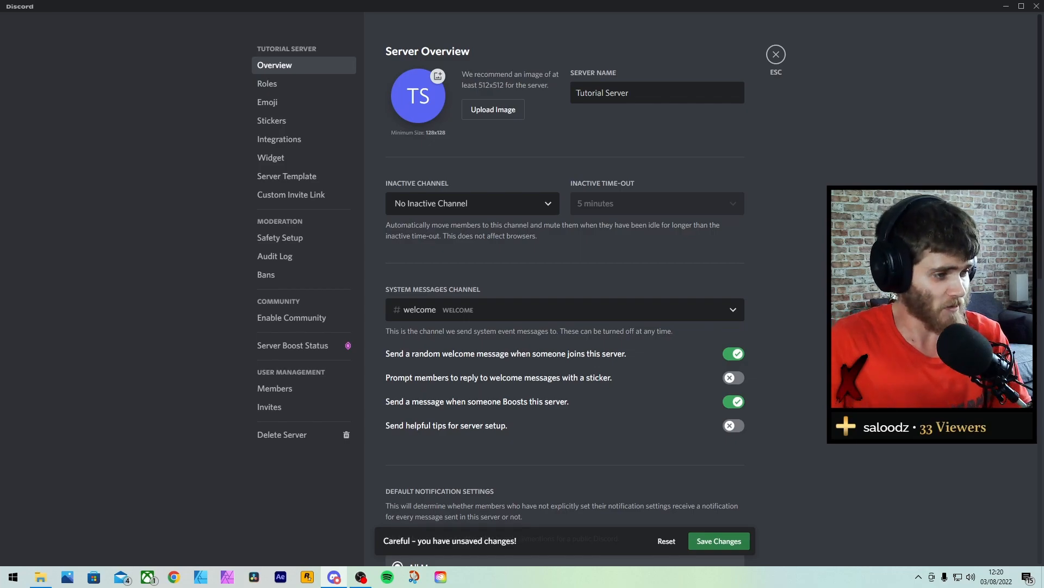
Step: Set the inactive channel to AFK with a 30 minutes inactive time-out, and save the server overview changes
left_click(484, 204)
left_click(430, 252)
left_click(712, 212)
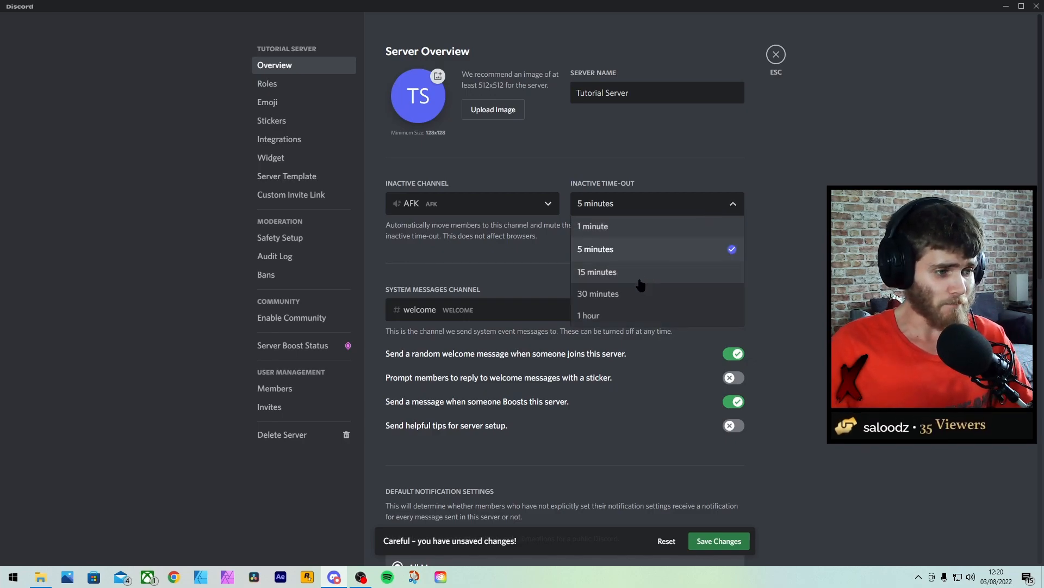
left_click(641, 296)
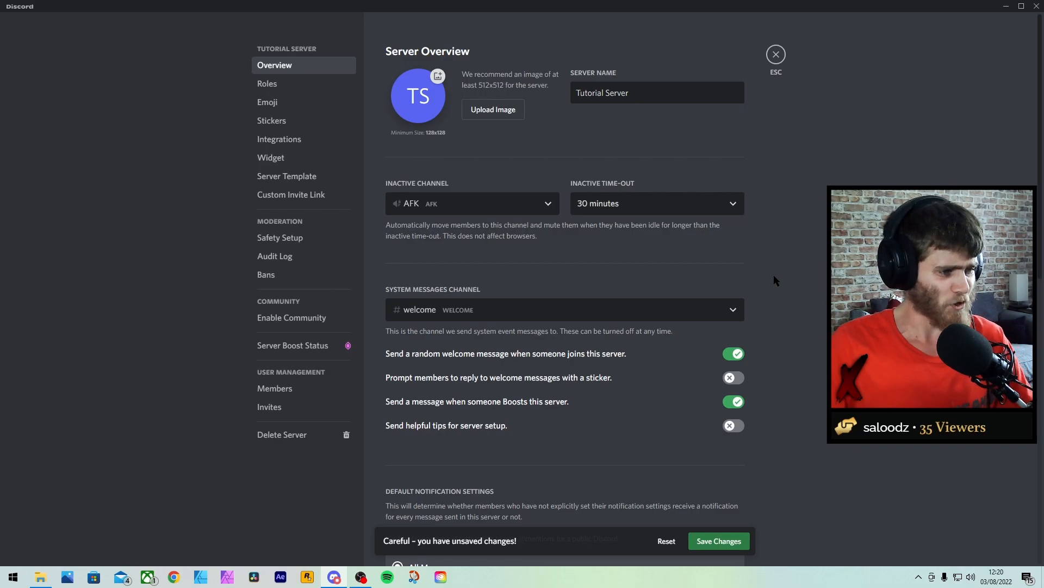
scroll(792, 288, "down", 4)
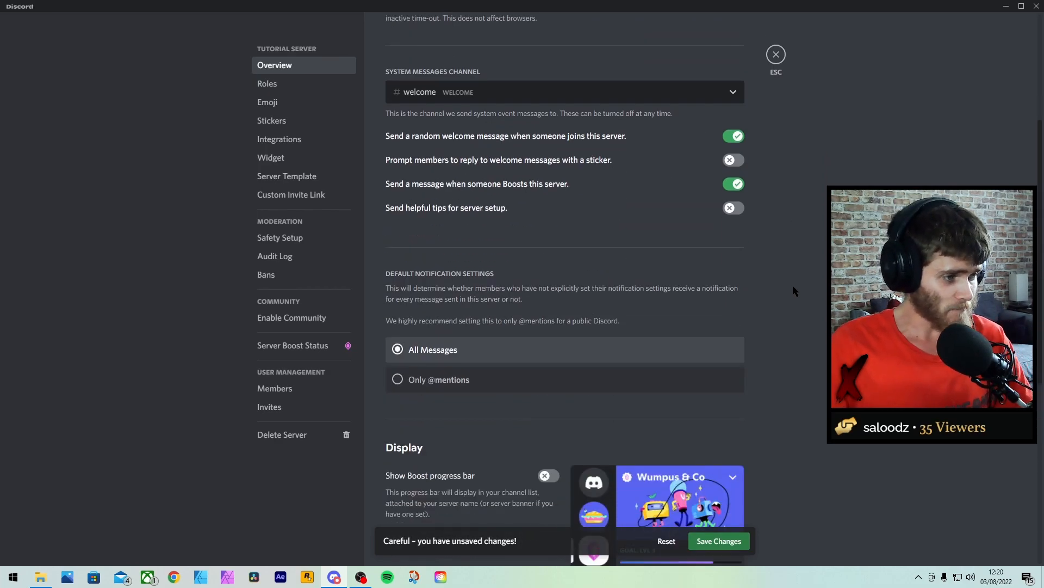
scroll(792, 285, "down", 7)
left_click(726, 544)
scroll(810, 438, "up", 11)
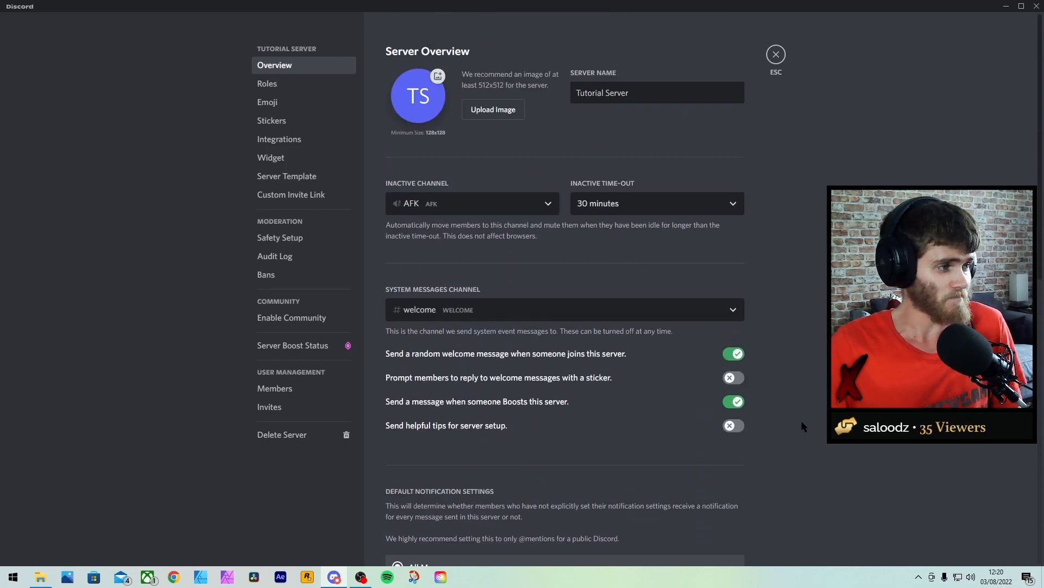
key("Escape")
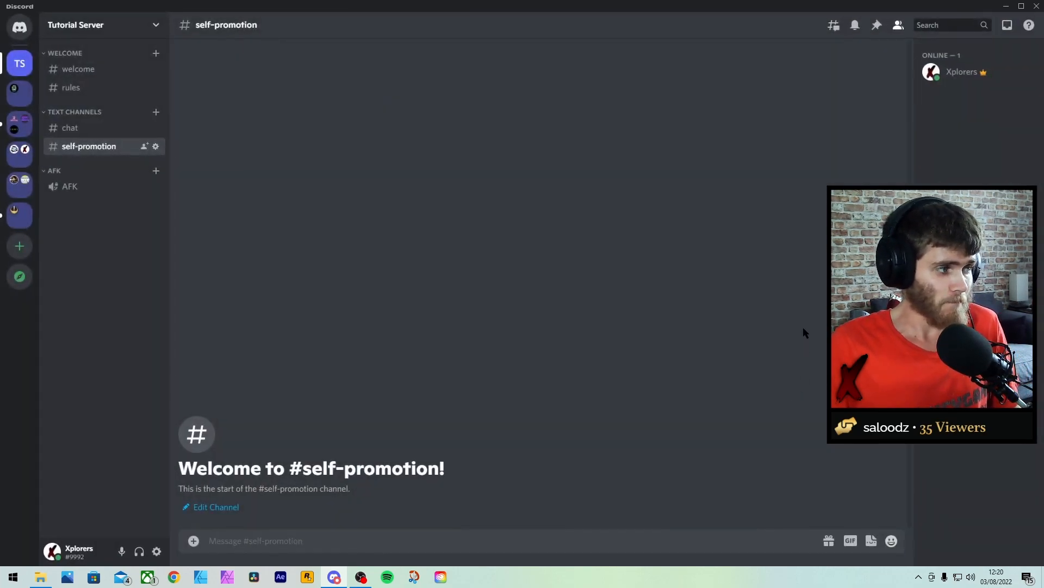